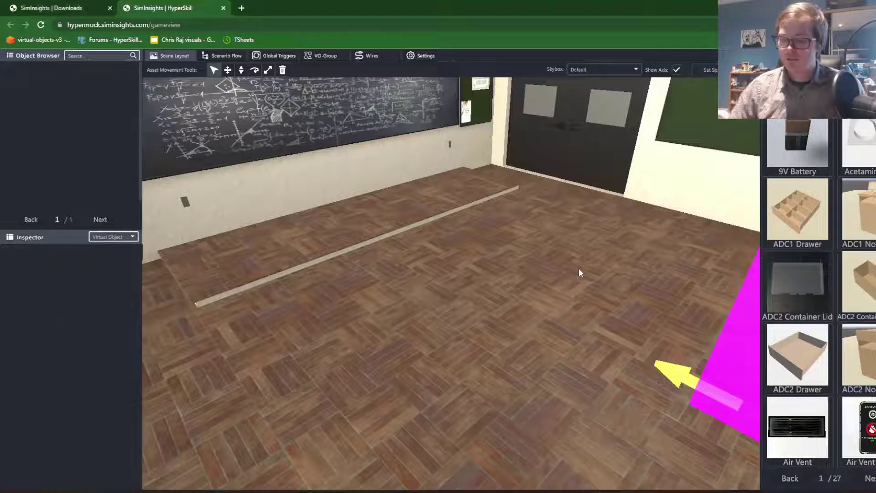
Find the tables in the asset library and place the long white table (Long Table2) on the classroom floor in front of the chalkboard
key(F11)
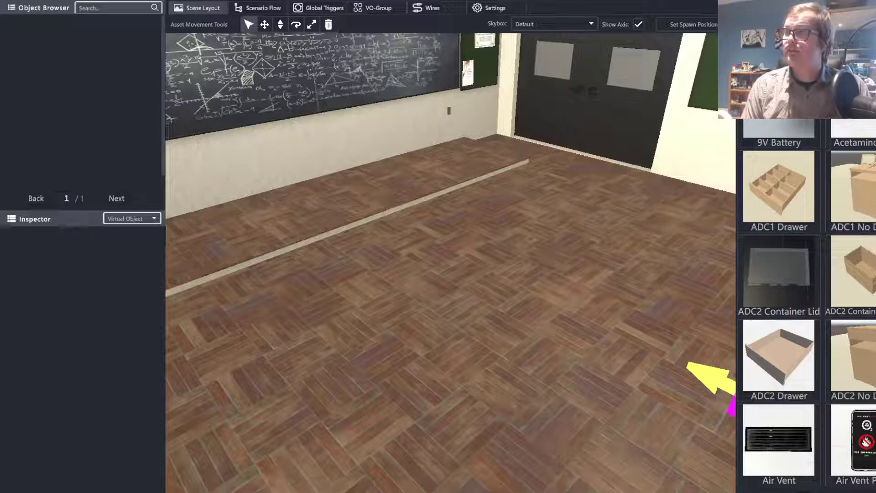
key(Return)
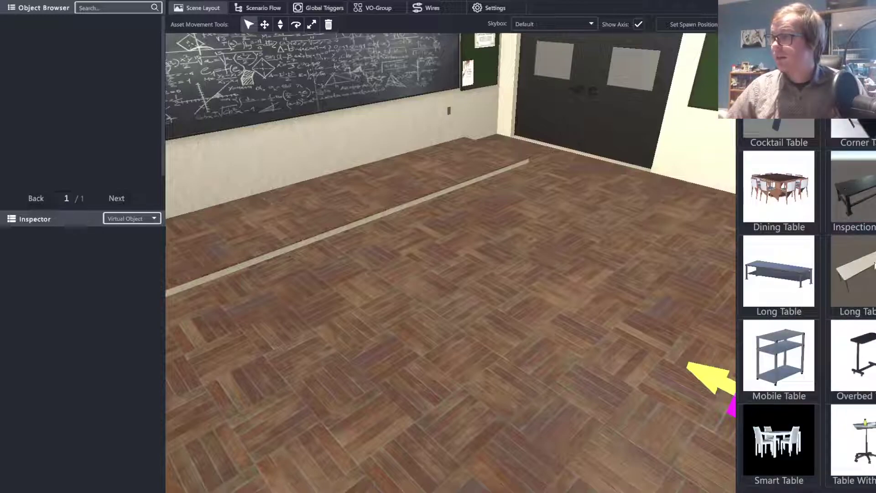
click(873, 265)
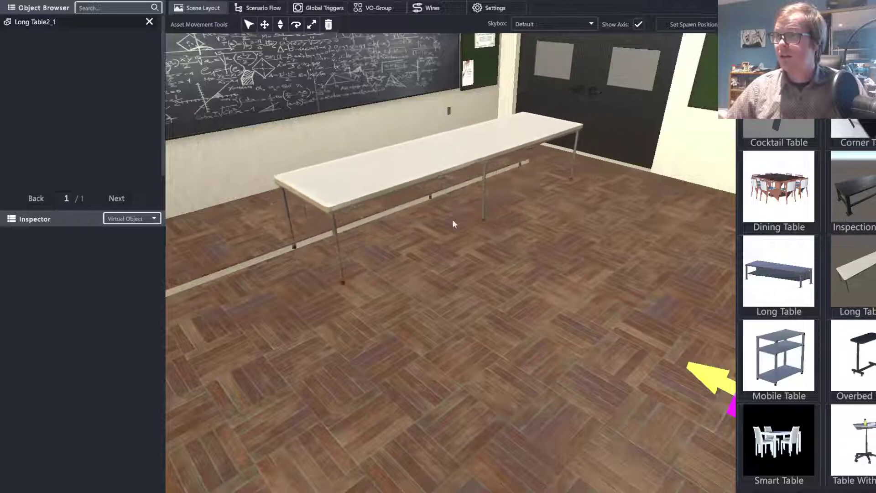
Set the long table's position to X 2.7 and Z -1.03
click(494, 211)
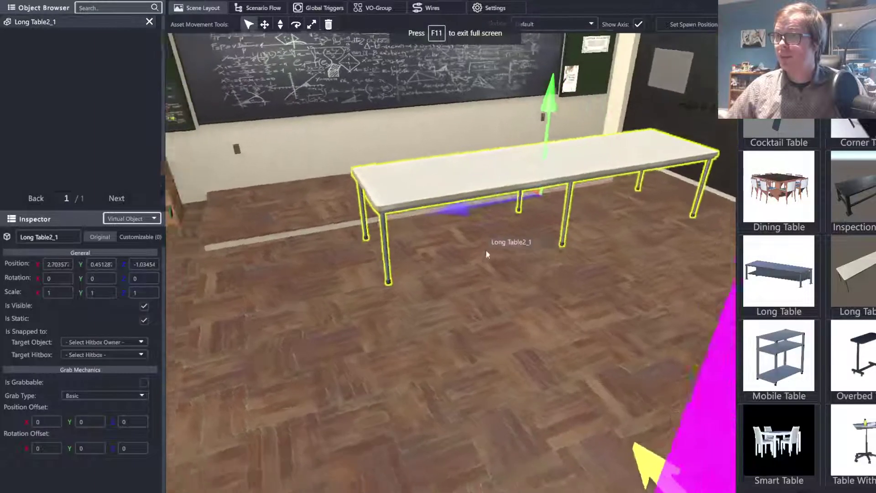
right_drag(486, 251, 420, 254)
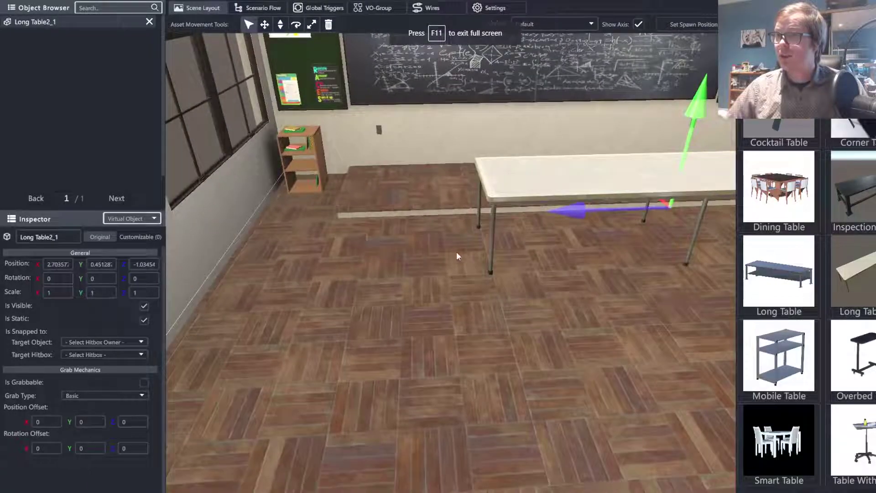
click(142, 265)
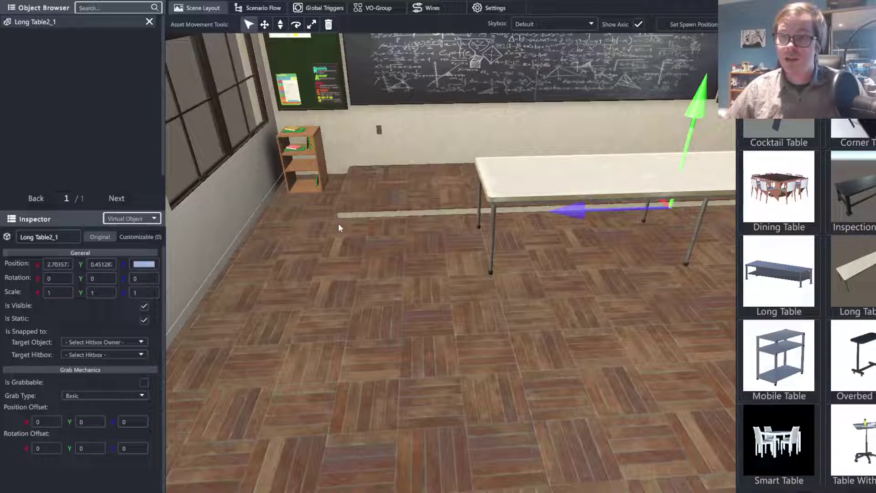
key(Return)
key(Right)
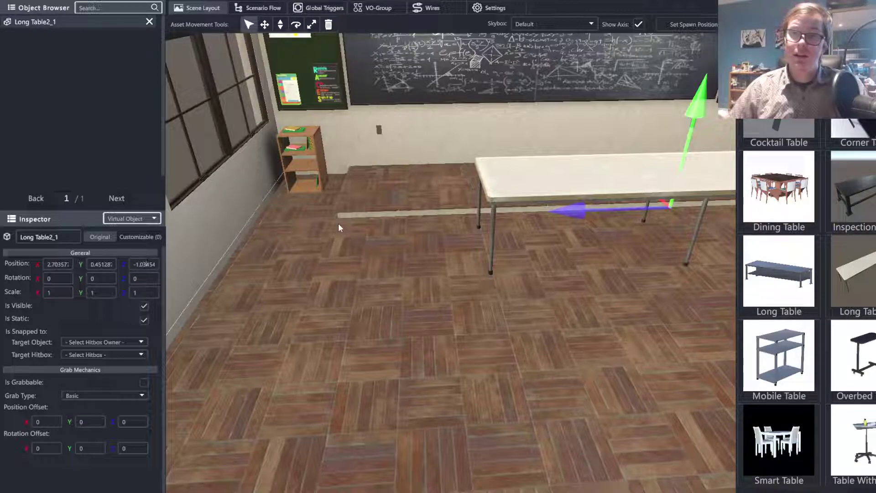
key(BackSpace)
key(BackSpace)
key(BackSpace)
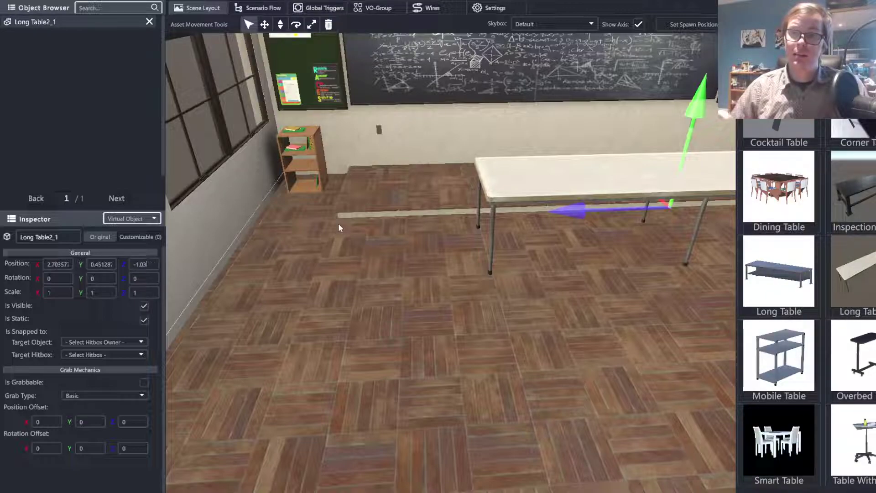
click(57, 261)
text(2.7)
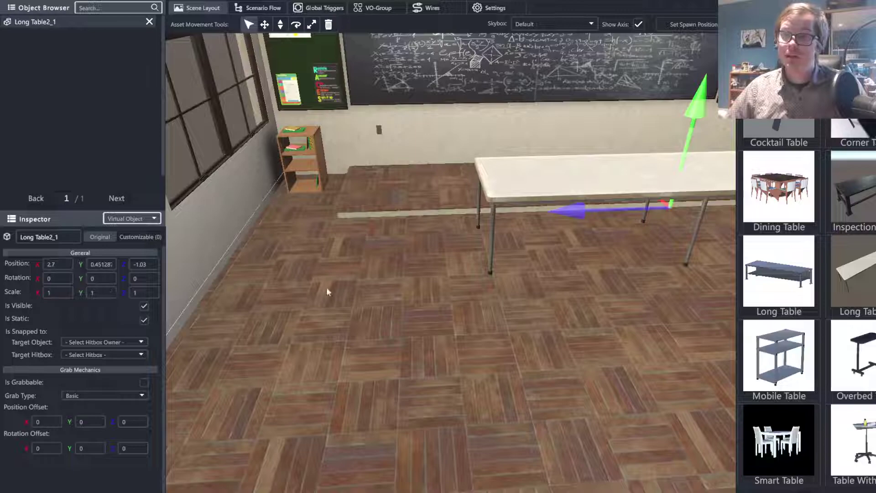
Place an Industrial_Dispenser on the floor between the windows and the long table
right_drag(389, 288, 425, 285)
scroll(525, 323, down, 1)
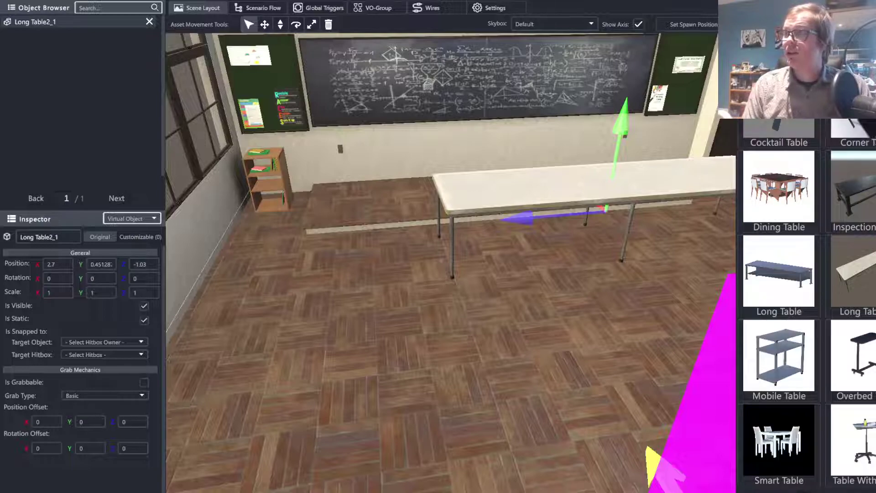
scroll(806, 306, down, 10)
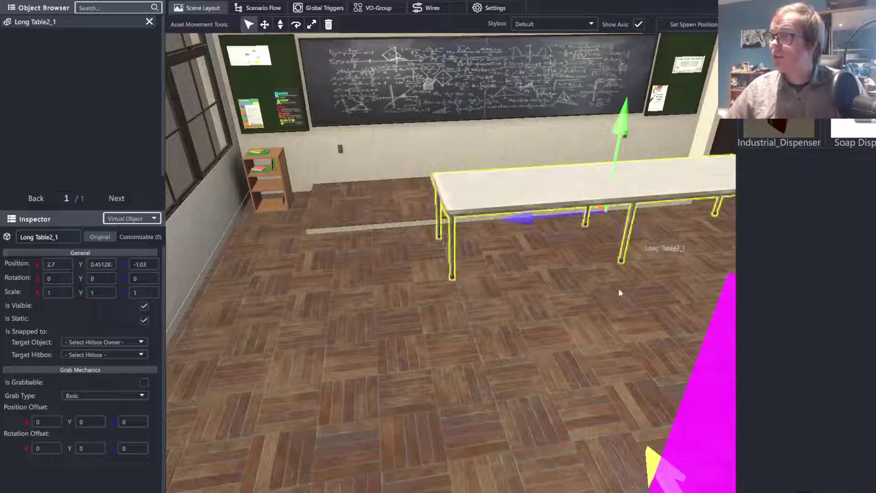
key(a)
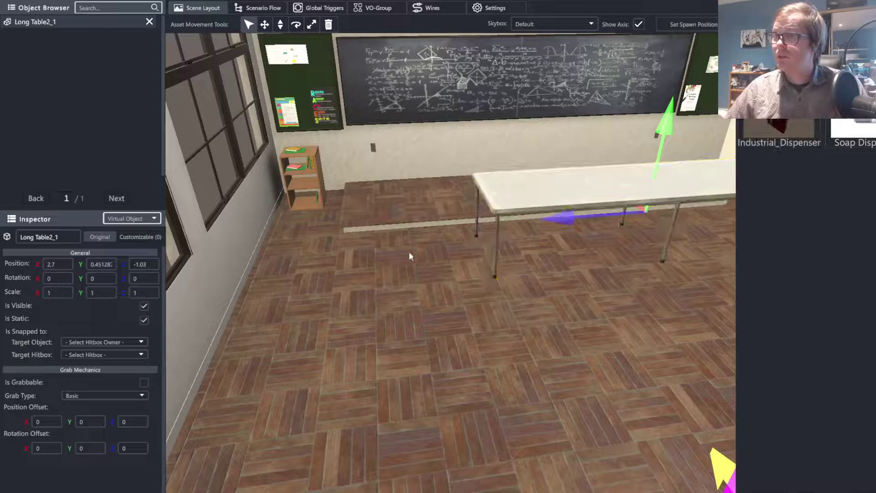
click(410, 254)
click(407, 252)
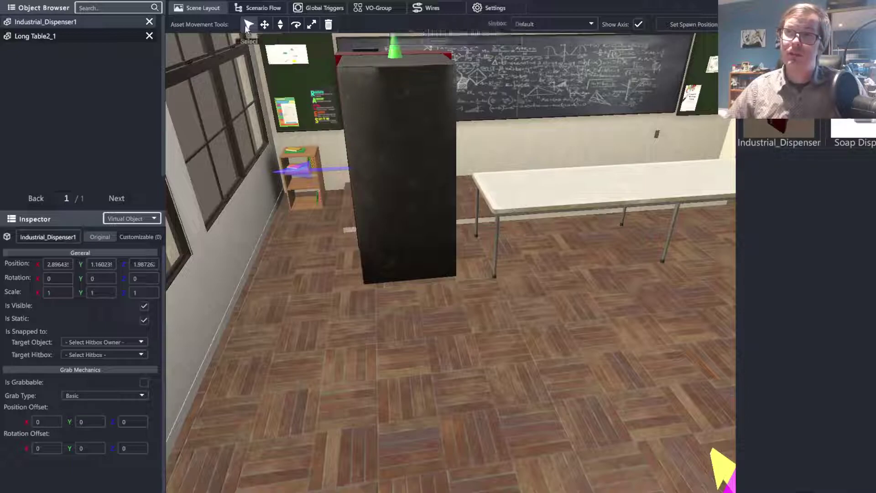
Alternate the selection between the long table and the dispenser, and slide the dispenser to about X 2.84, Z 2.16
click(571, 187)
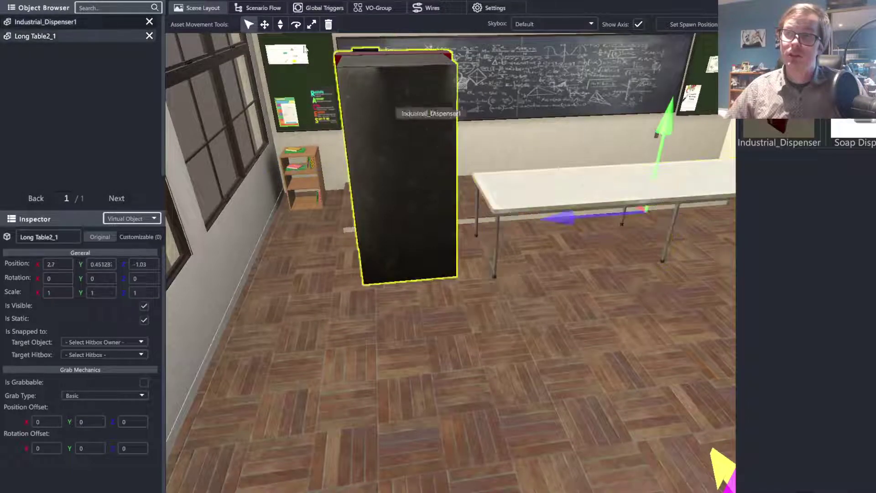
click(409, 227)
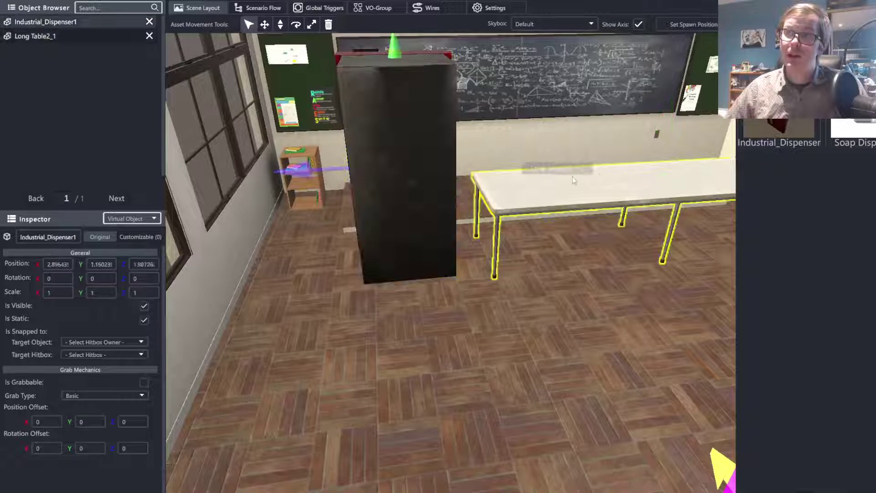
click(572, 177)
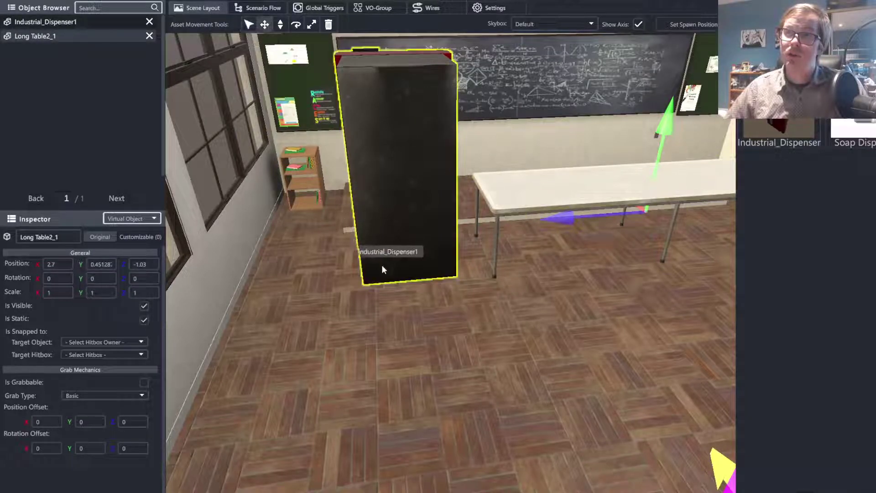
click(393, 232)
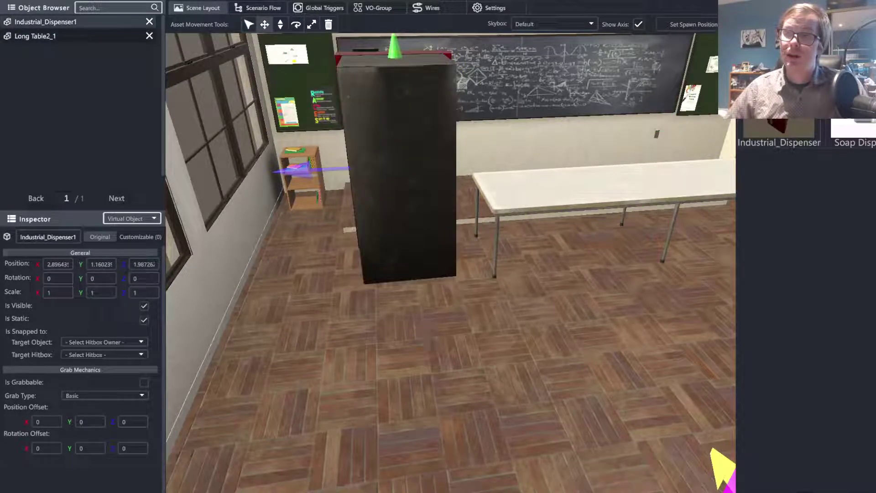
drag(394, 232, 374, 235)
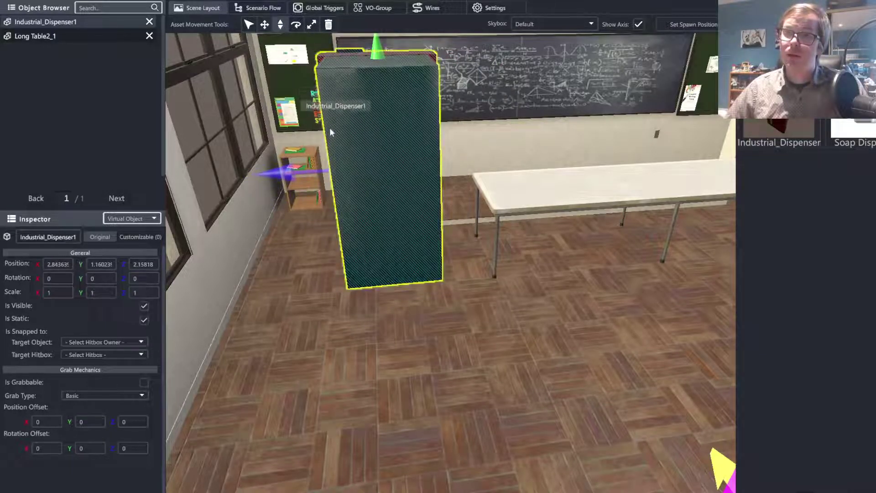
Turn the dispenser around its vertical axis so its front faces the room, setting the Y rotation to 180
click(297, 26)
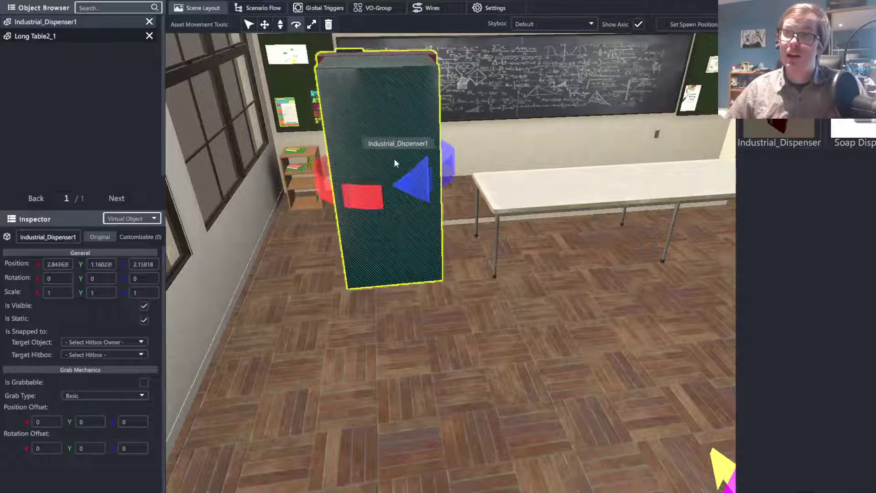
drag(401, 166, 451, 170)
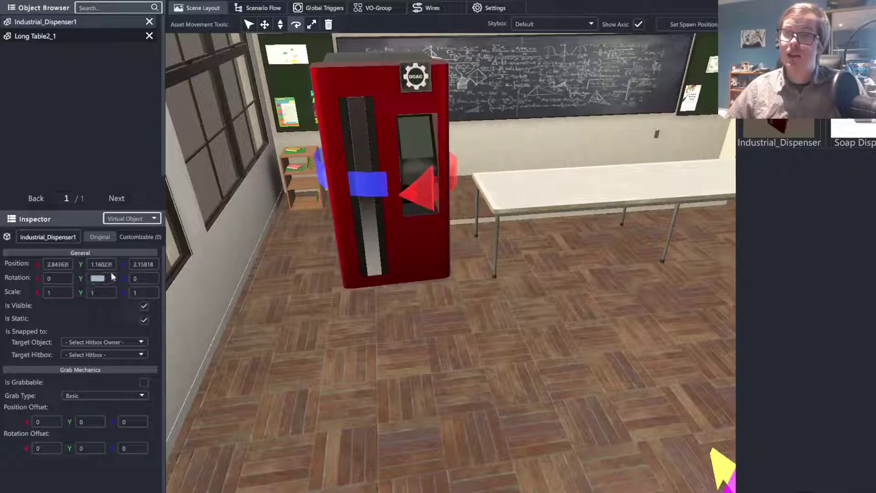
text(180)
key(Return)
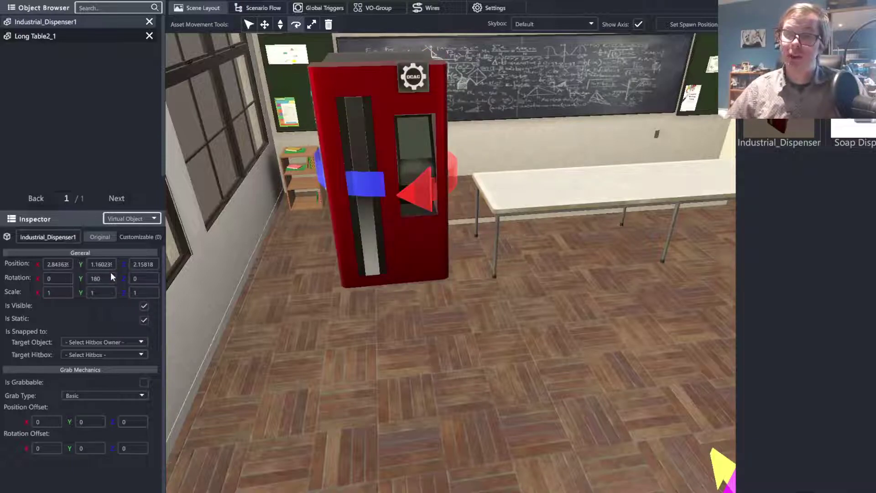
Scale the dispenser uniformly down to about 0.73 and back up to about 0.995, and deselect it
click(312, 25)
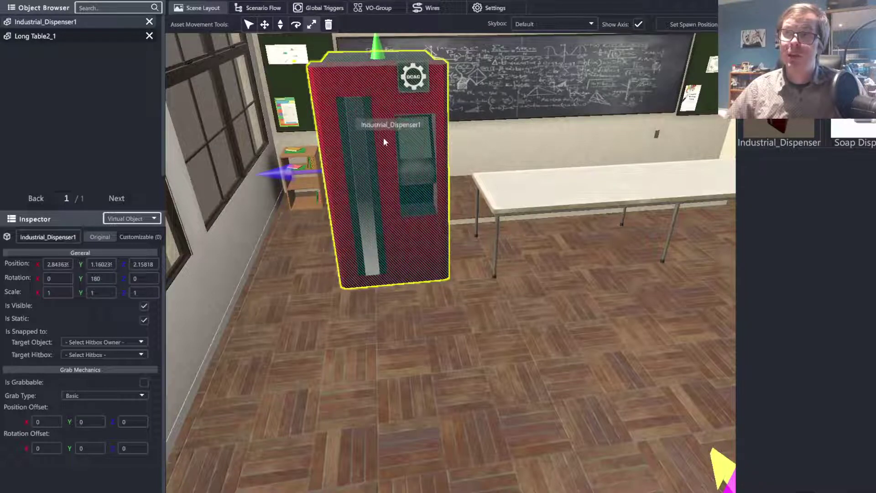
drag(383, 137, 386, 154)
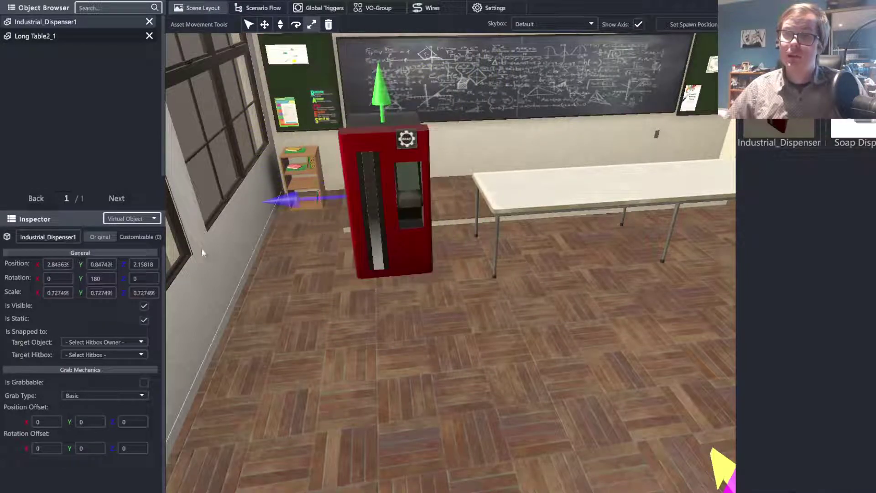
mouse_move(400, 184)
mouse_down()
mouse_move(417, 185)
mouse_move(433, 146)
mouse_move(425, 138)
mouse_move(434, 138)
mouse_move(417, 148)
mouse_move(416, 132)
mouse_move(445, 123)
mouse_move(419, 326)
mouse_up()
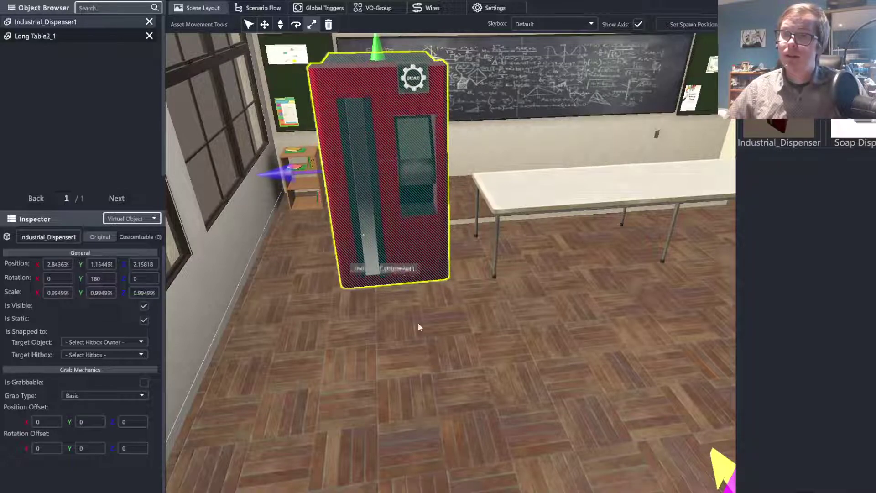
click(433, 346)
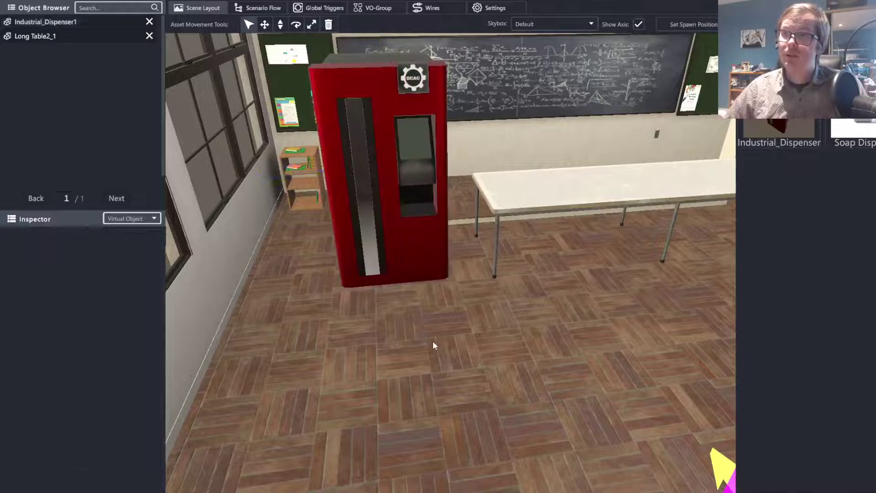
Delete the industrial dispenser from the scene
click(329, 25)
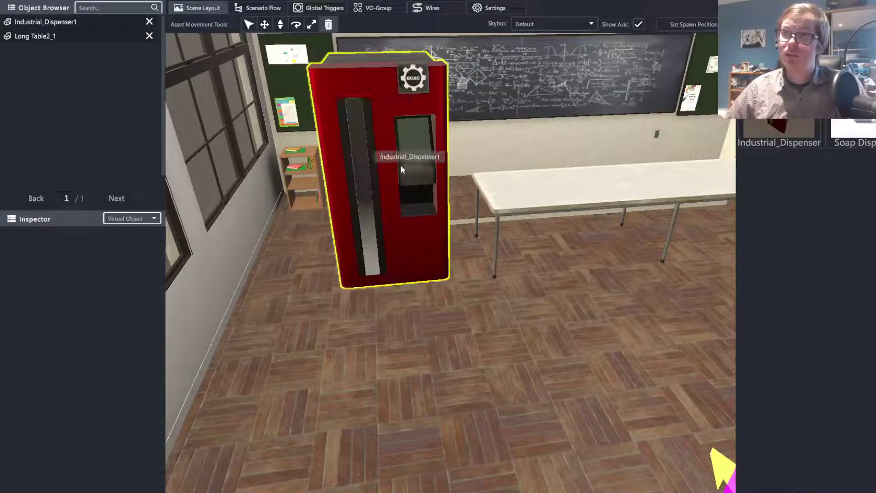
click(401, 165)
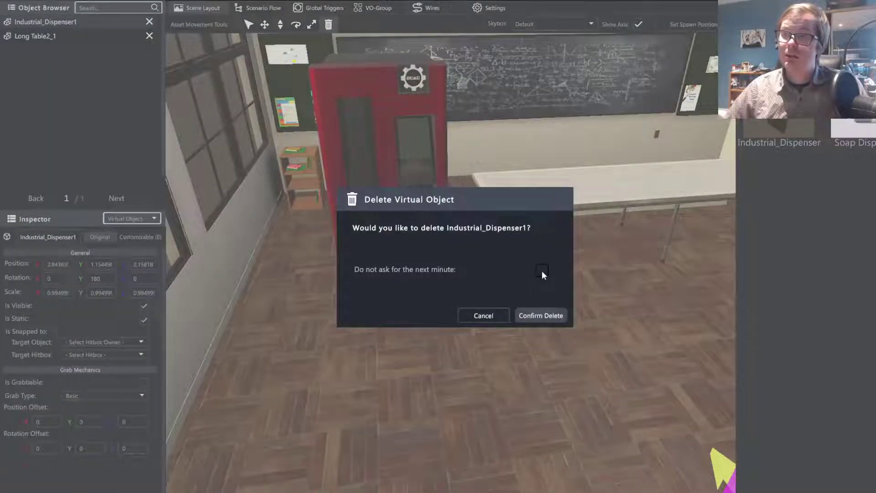
click(550, 319)
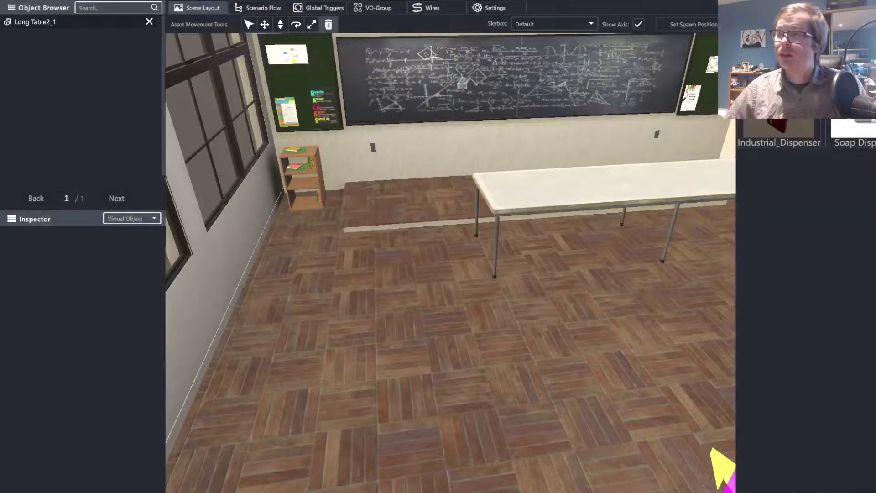
click(586, 199)
key(Delete)
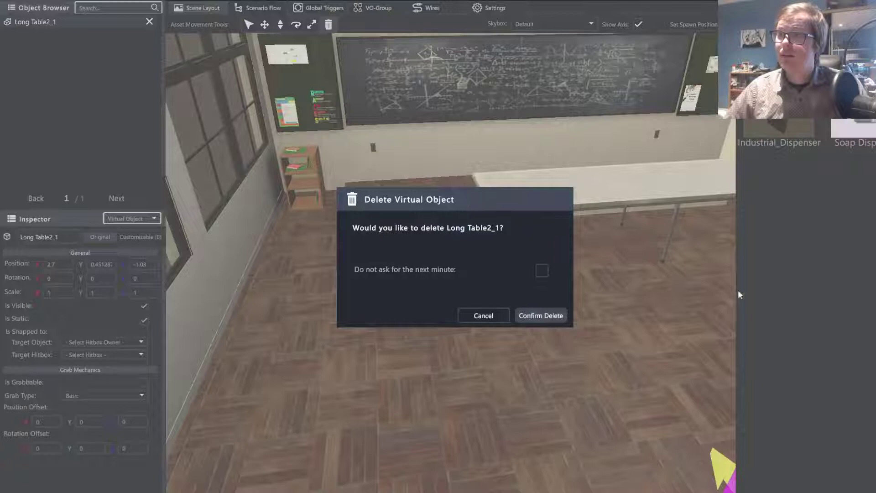
click(484, 313)
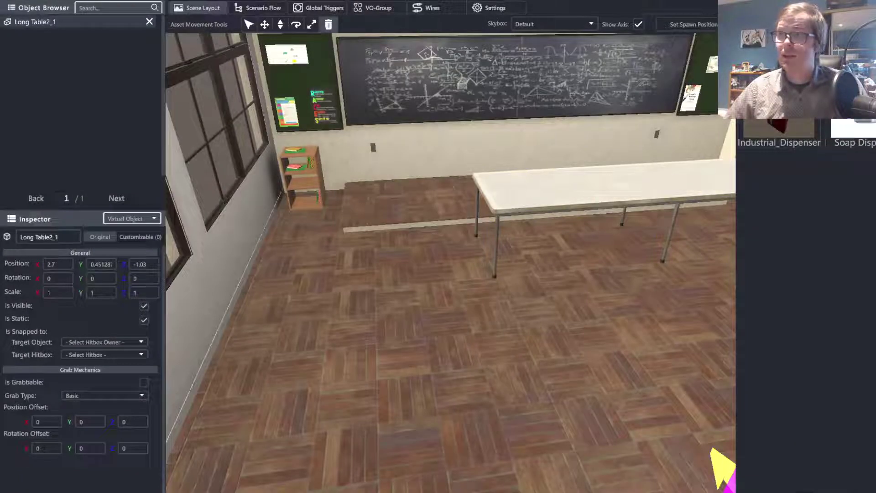
Place a new Industrial_Dispenser beside the near end of the long table and set its Y rotation to 180
drag(779, 130, 420, 265)
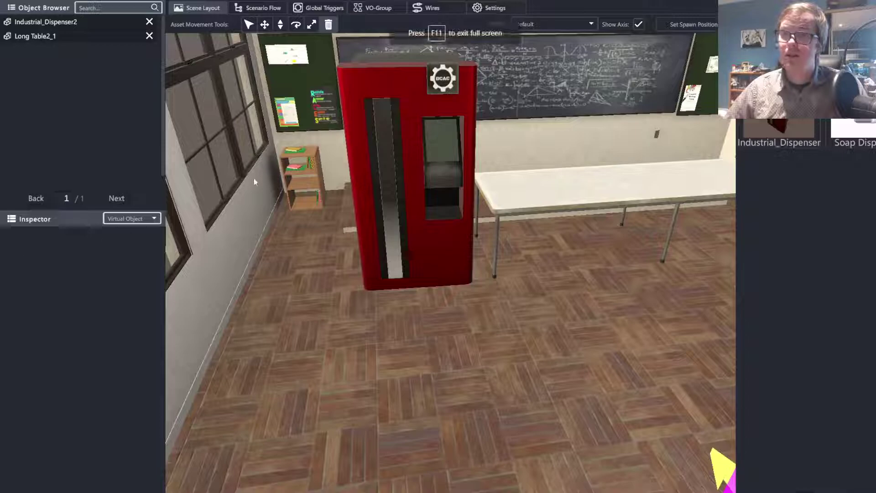
click(412, 141)
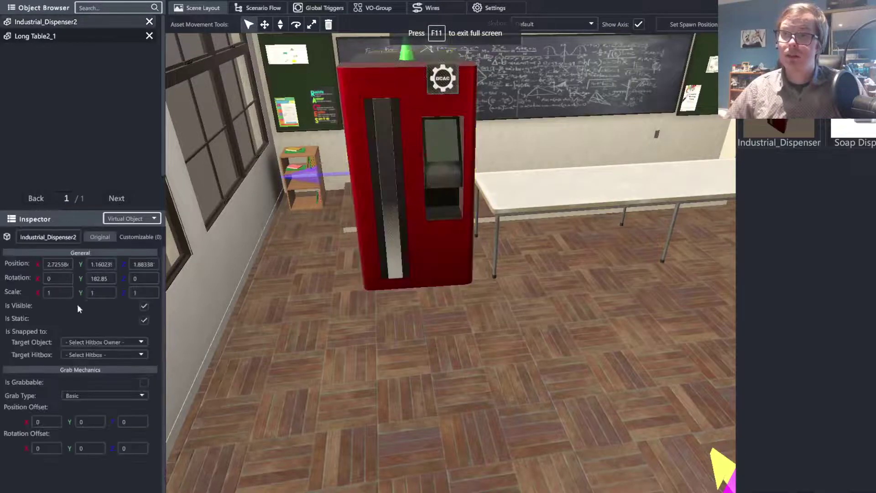
text(180)
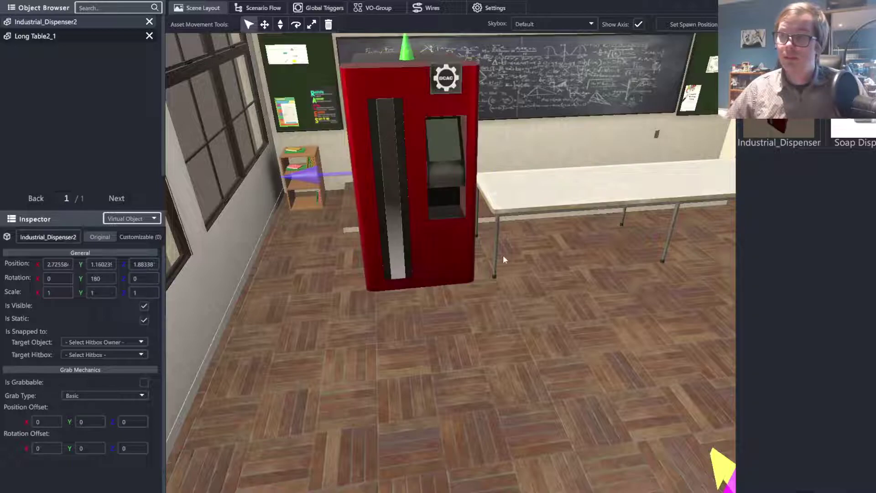
Select the long table through the scene's object list
right_drag(503, 255, 166, 346)
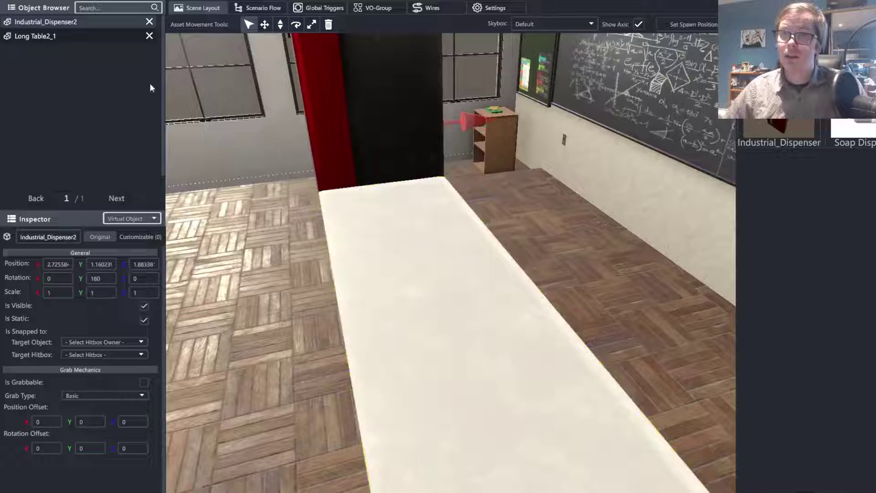
click(61, 37)
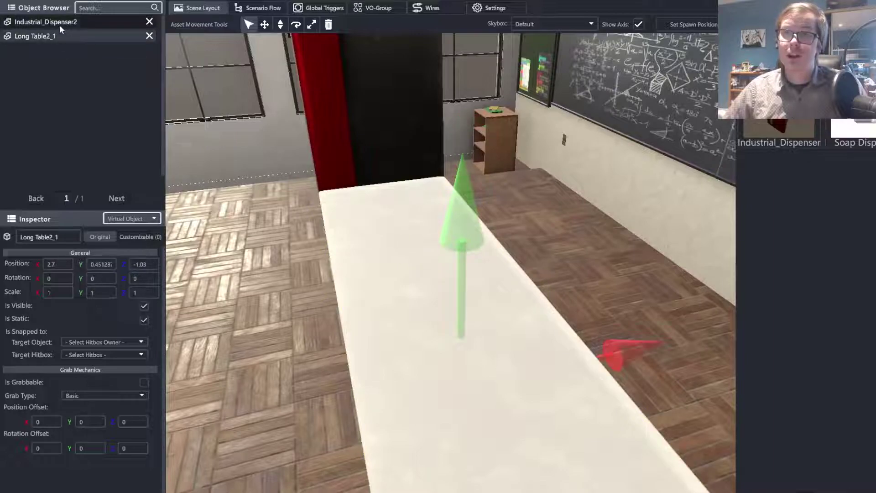
Set the industrial dispenser's X position to 2.7 and Z position to 1.8 so it lines up with the long table, and deselect it
click(60, 25)
click(55, 264)
text(2)
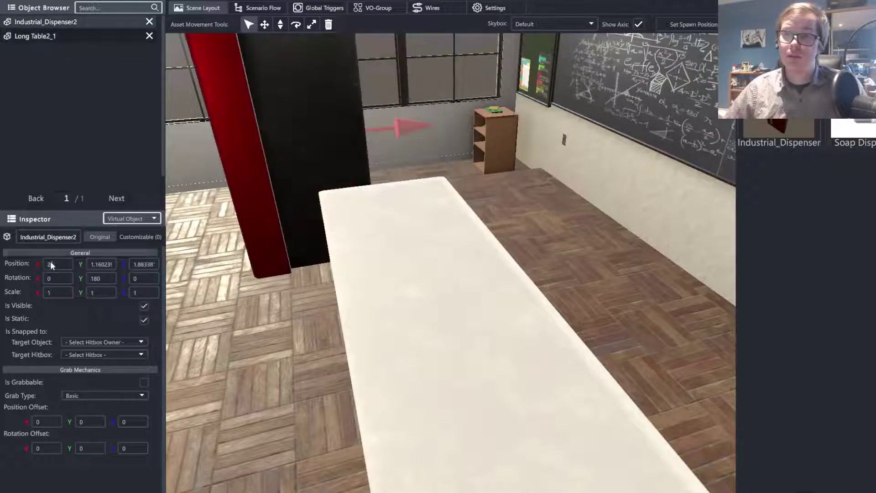
text(.5)
key(a)
right_drag(363, 217, 618, 251)
key(s)
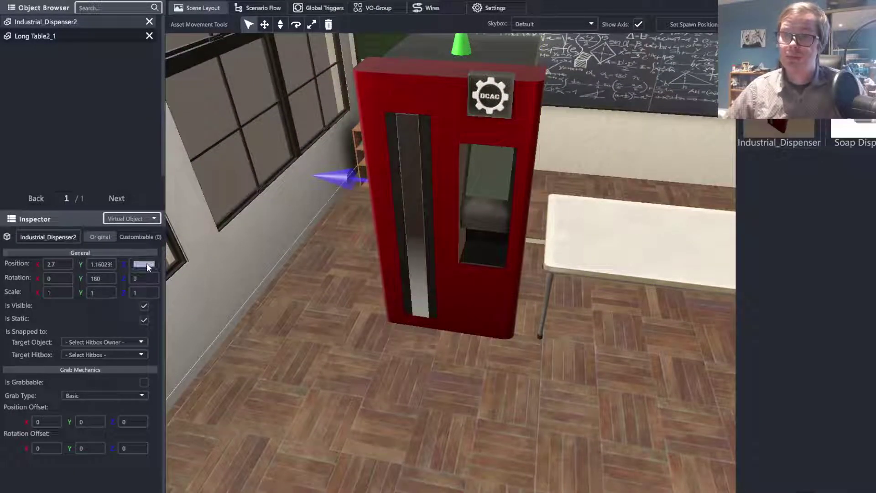
text(1.8)
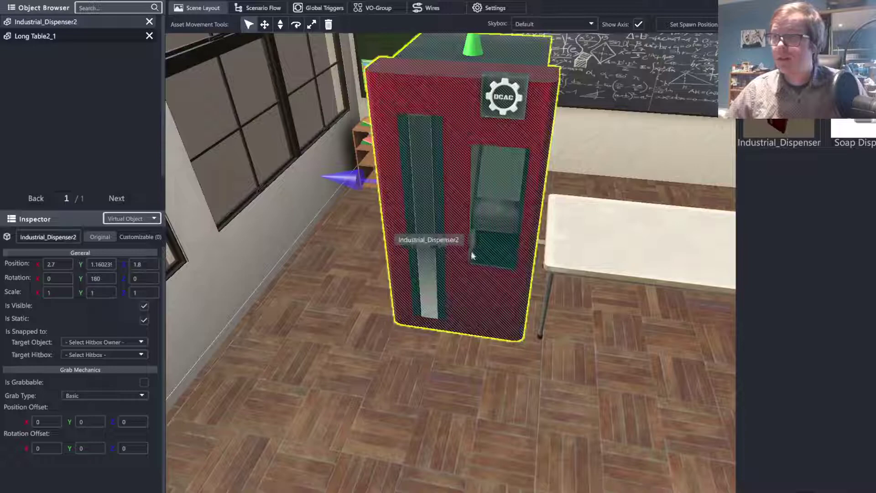
right_drag(472, 255, 551, 223)
key(a)
key(d)
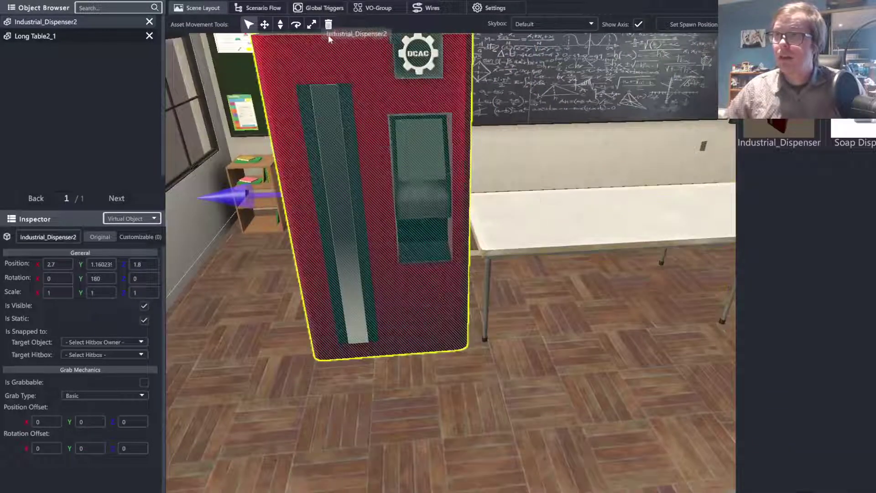
click(421, 462)
Place a GrayCylinder from the asset library on the floor in front of the industrial dispenser
right_drag(421, 462, 664, 174)
key(s)
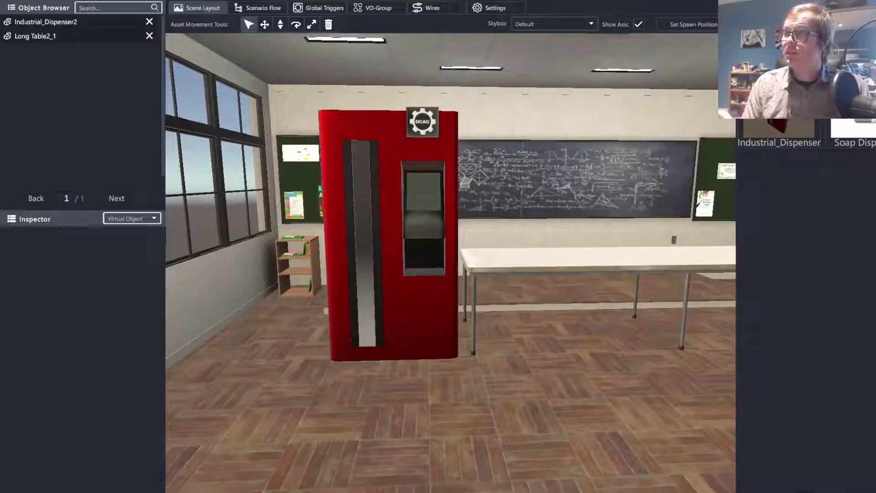
scroll(768, 145, down, 5)
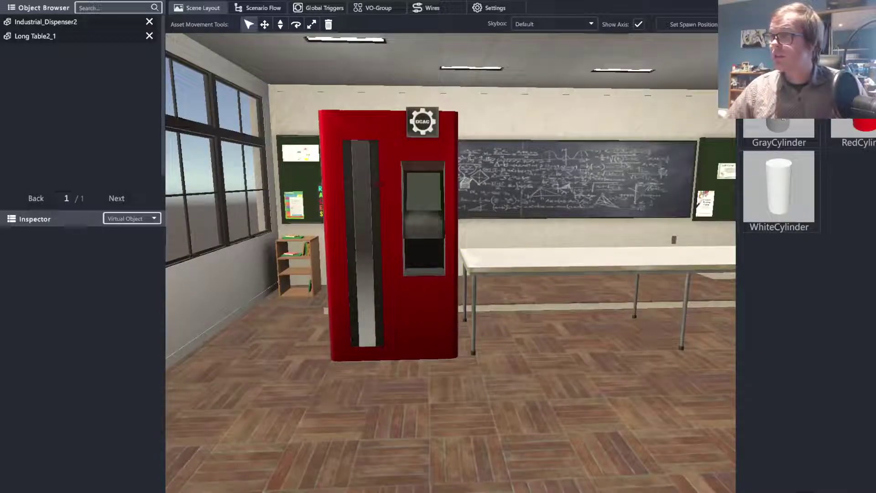
right_drag(606, 287, 549, 299)
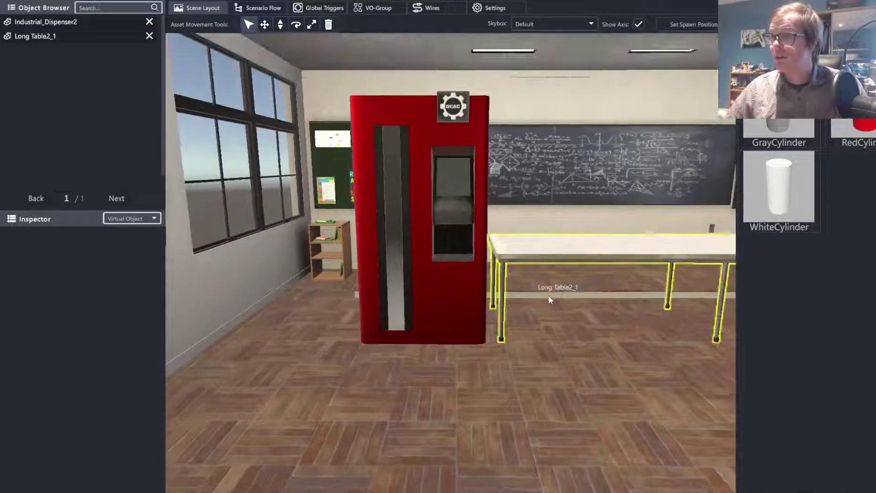
scroll(550, 299, up, 1)
drag(778, 128, 398, 361)
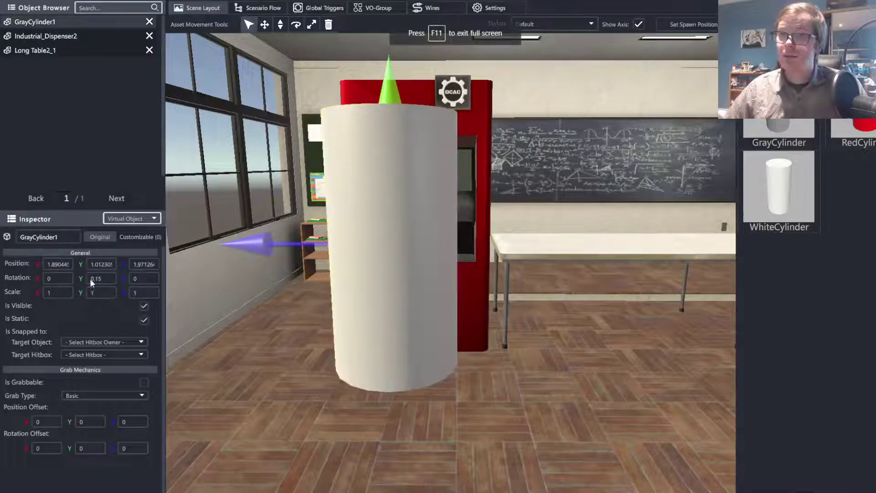
Scale the gray cylinder down to 0.1 on all axes and set its X and Y rotation to 90
click(312, 24)
drag(379, 244, 379, 315)
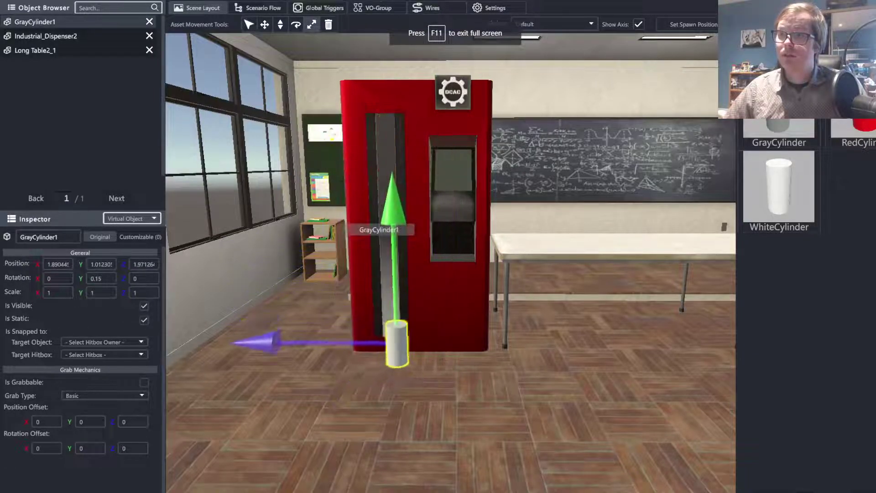
click(55, 293)
text(0.1)
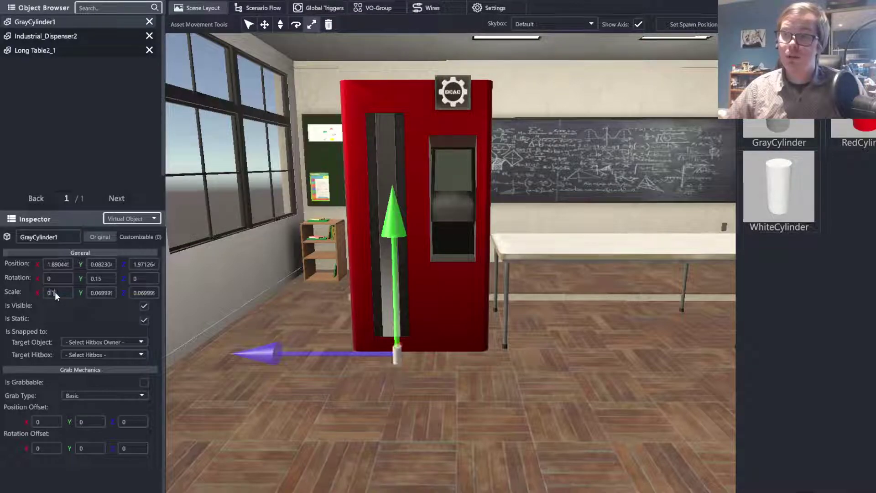
click(96, 293)
text(0.1)
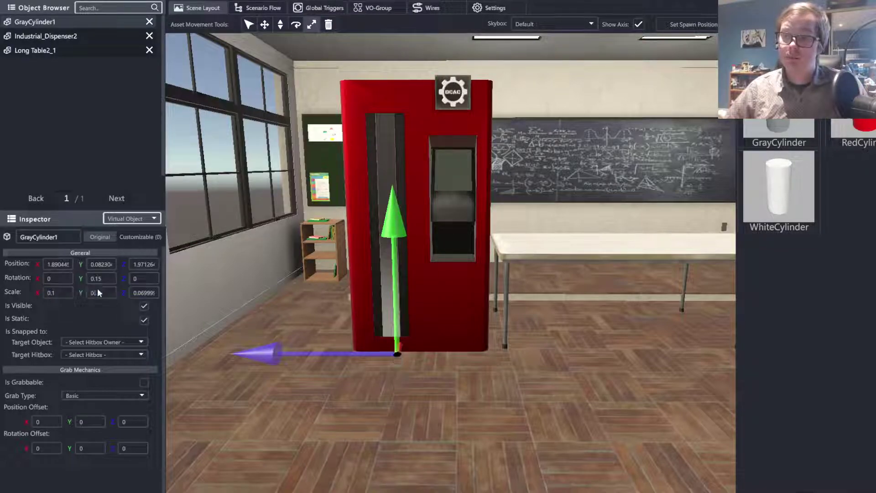
click(143, 292)
text(0.1)
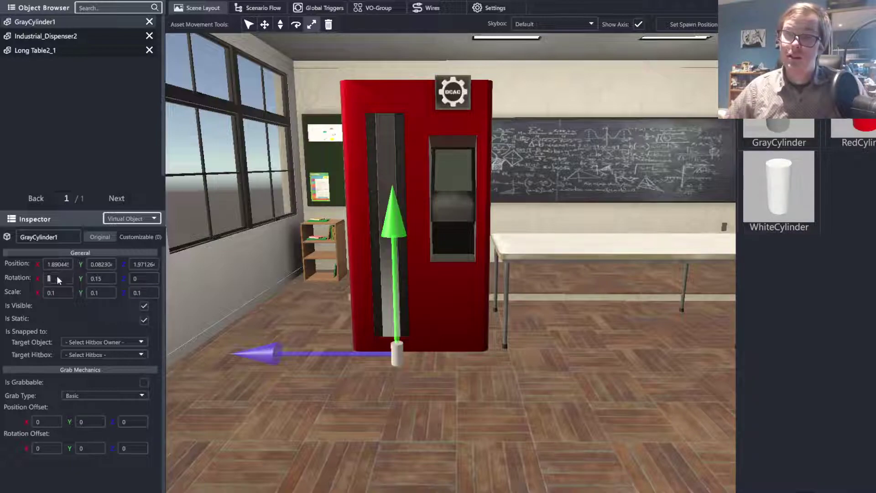
text(90)
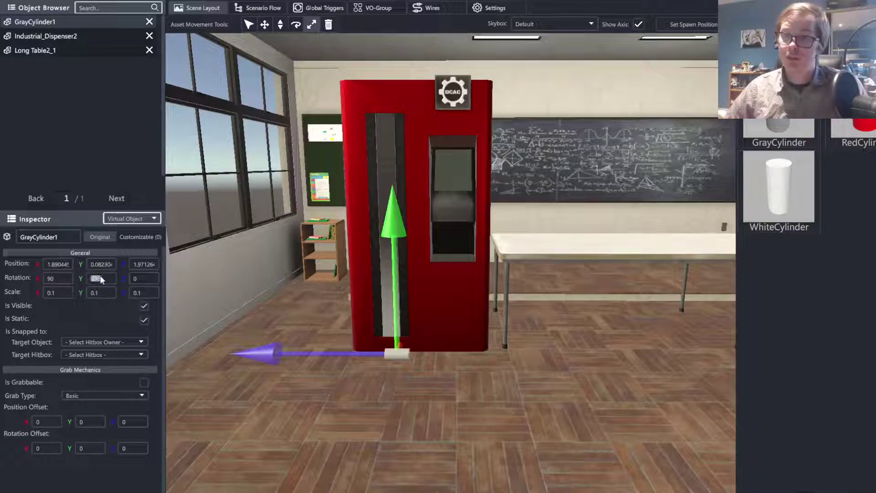
text(90)
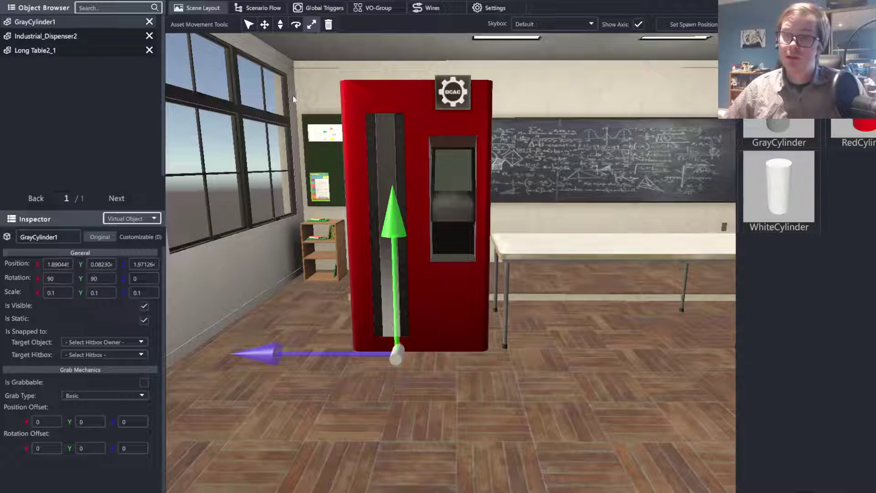
Raise the gray cylinder to a Y position of about 1.18 and move it onto the dispenser's front, beside the tall vertical strip
click(280, 24)
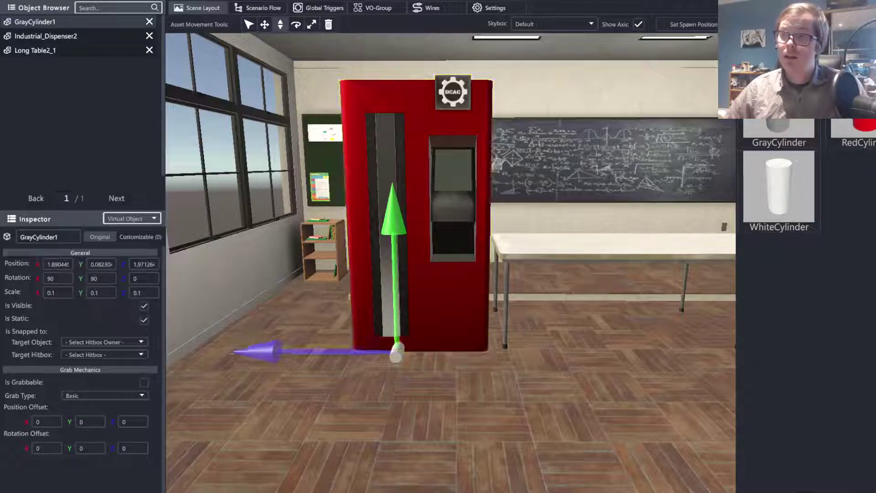
drag(396, 354, 393, 222)
right_drag(496, 342, 374, 157)
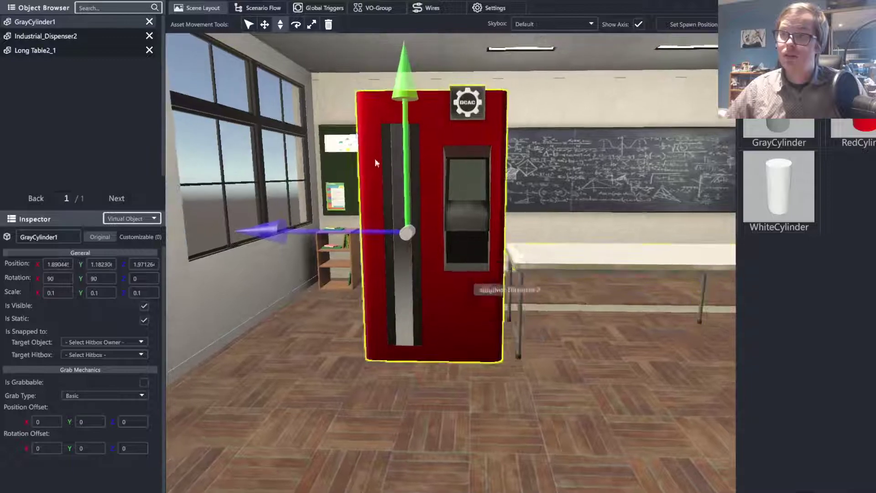
click(264, 24)
drag(406, 232, 378, 229)
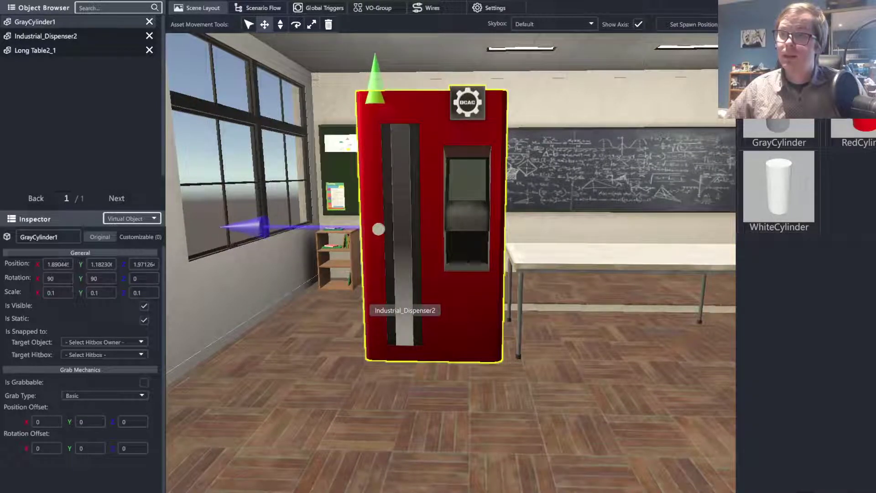
right_drag(472, 338, 407, 324)
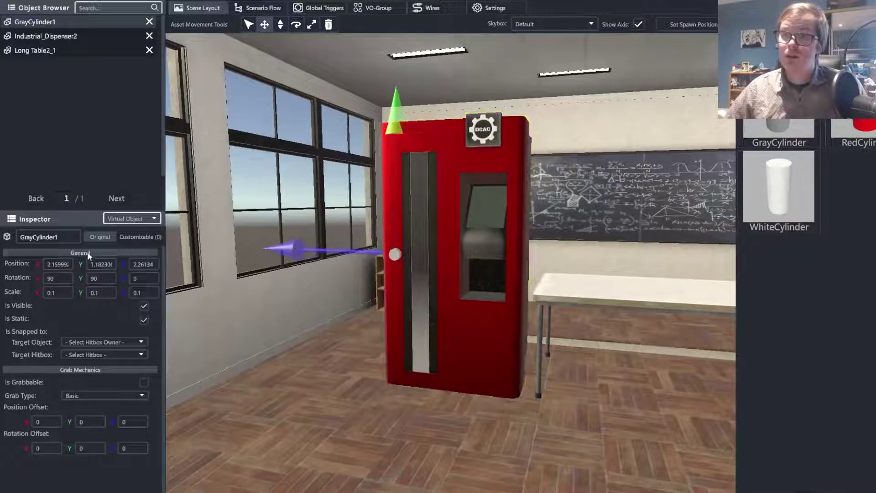
Set the gray cylinder's X position to 2.15 and Z position to 2.2
click(66, 267)
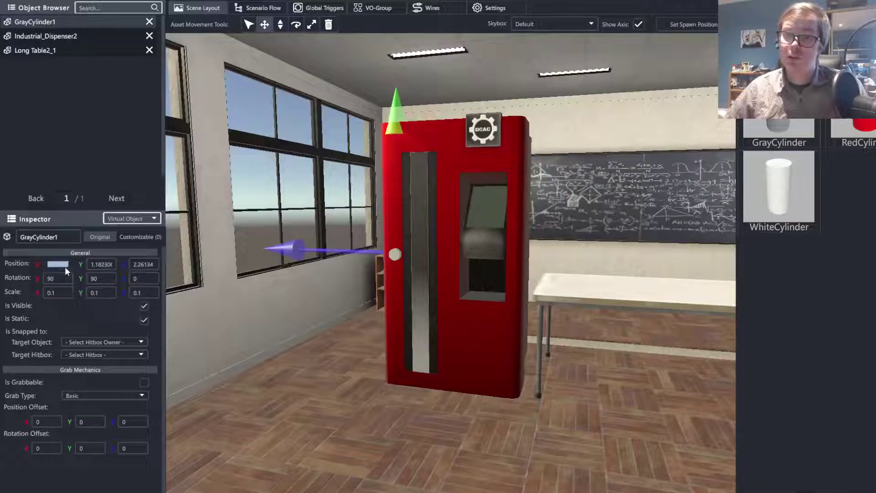
text(2.15)
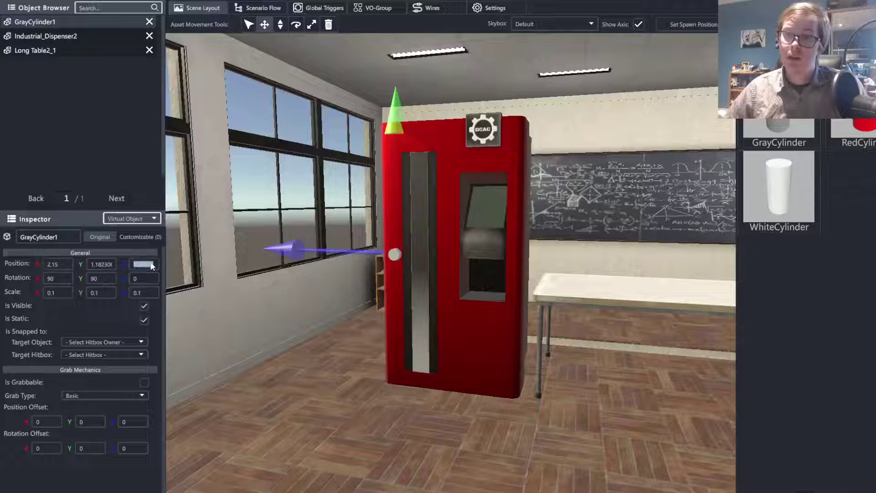
text(2.8)
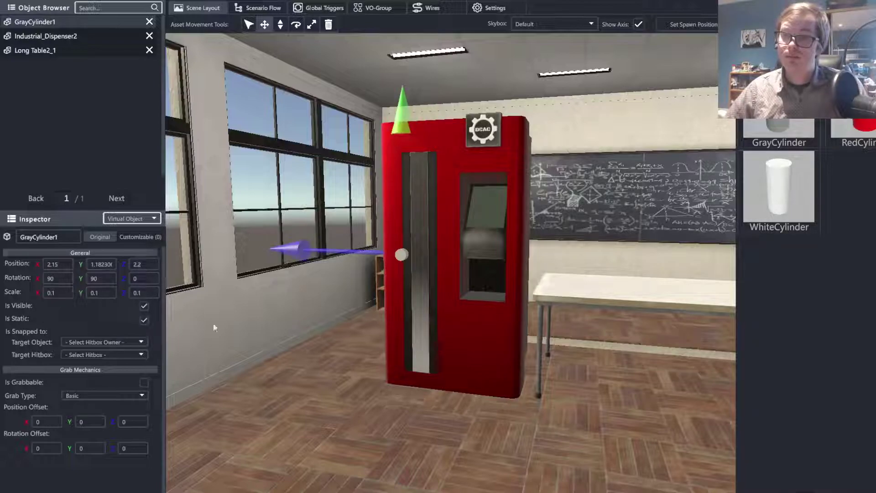
Raise the gray cylinder on the dispenser's front and set its Y position to 1.3
right_drag(399, 359, 451, 343)
key(a)
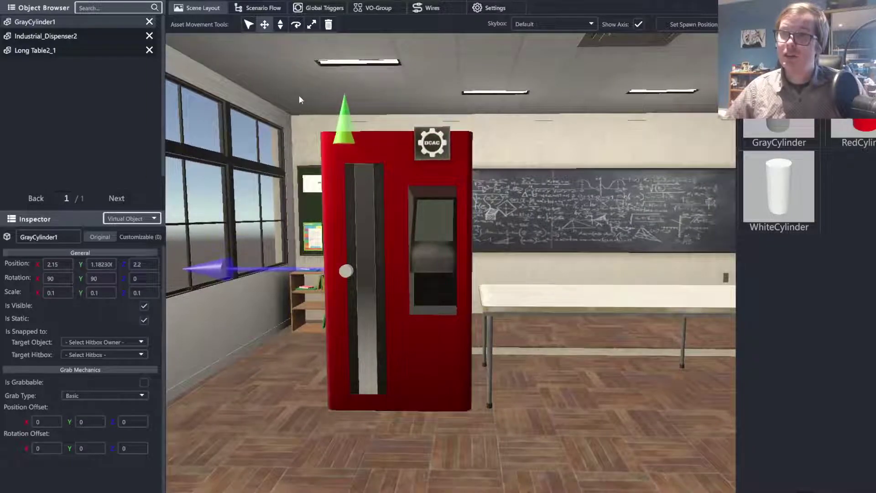
drag(344, 123, 344, 108)
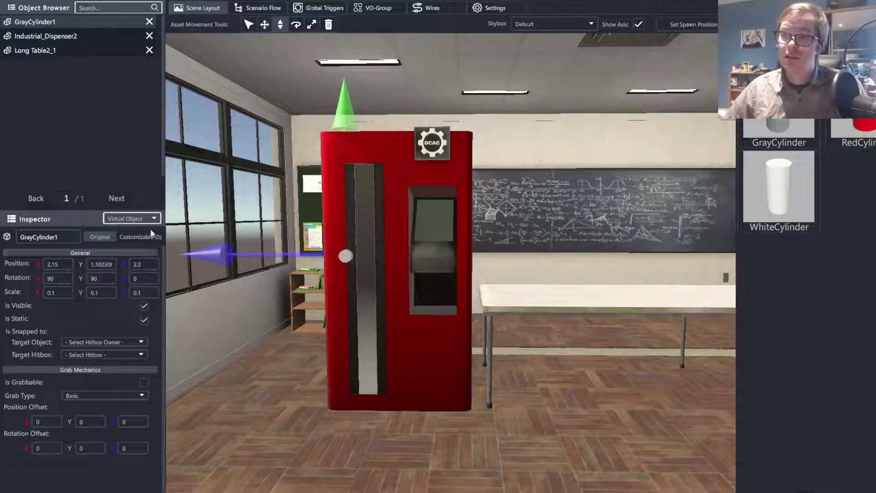
click(108, 259)
text(1.3)
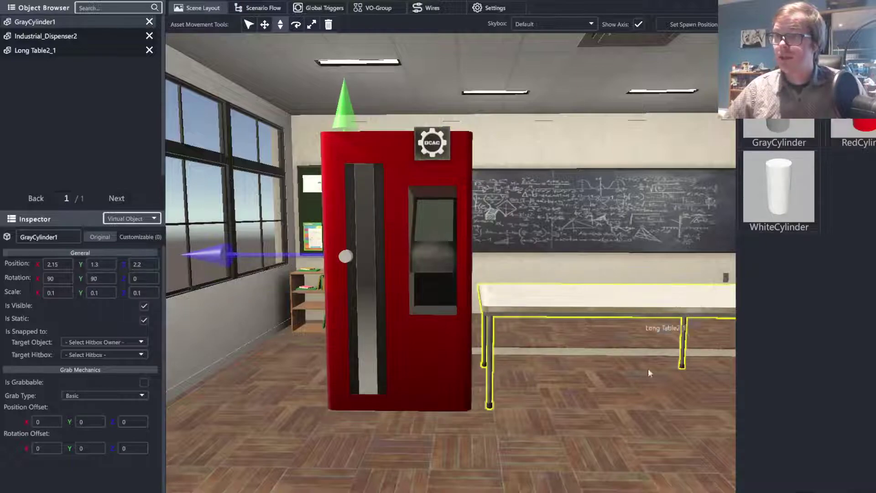
Place a RedCylinder in front of the dispenser and set its scale to 0.1 on all axes
right_drag(648, 368, 743, 263)
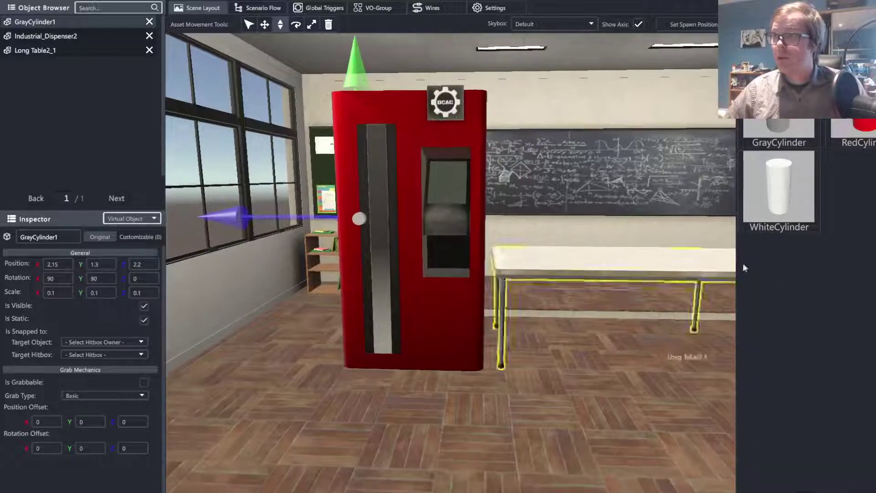
click(410, 399)
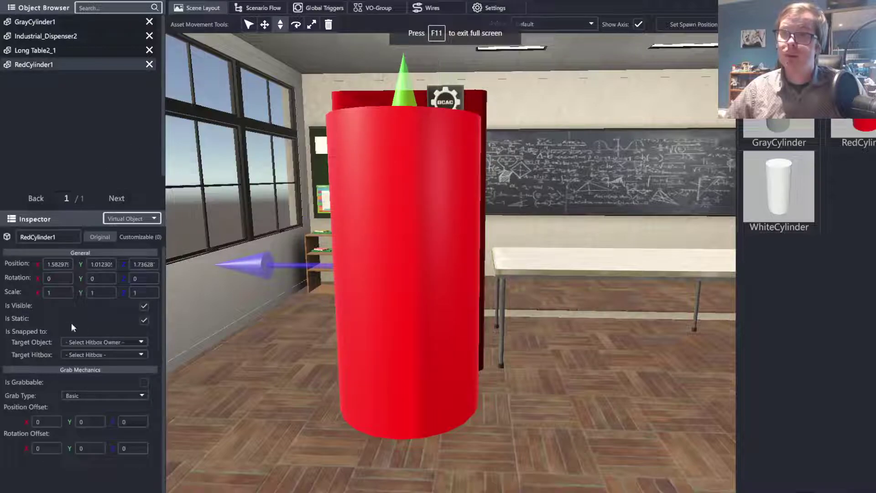
click(55, 292)
text(0.1)
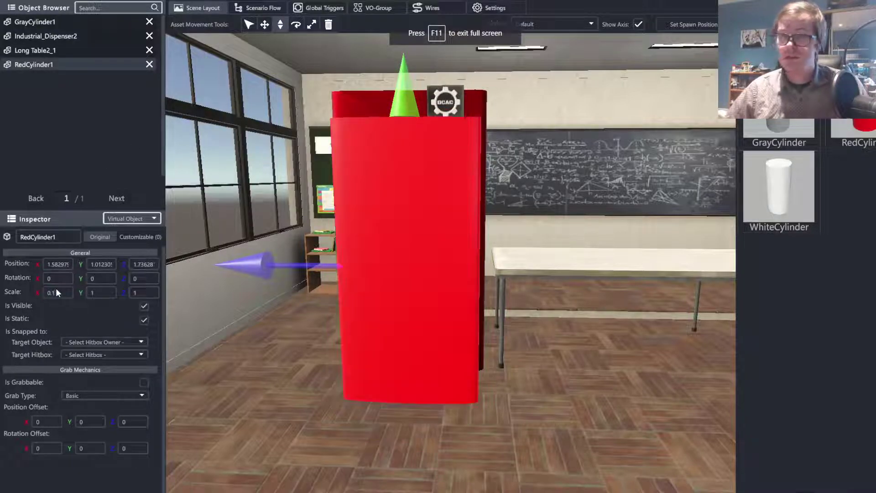
text(0.1)
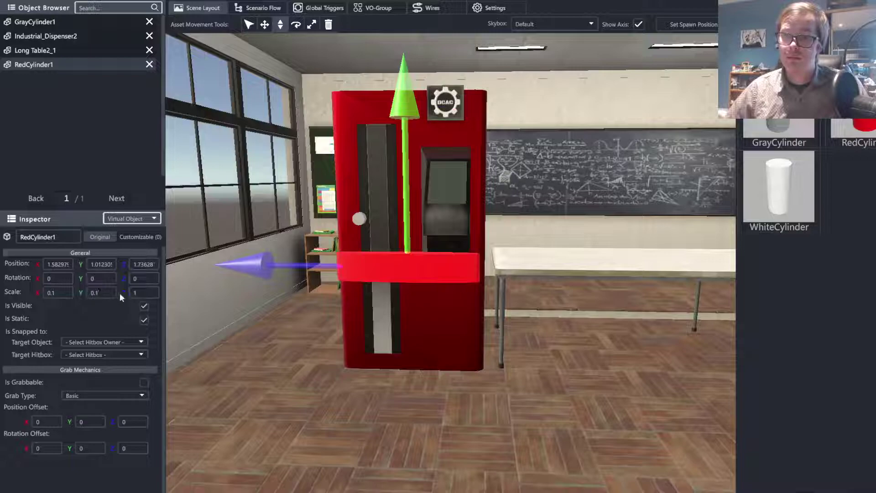
click(136, 292)
text(0.1)
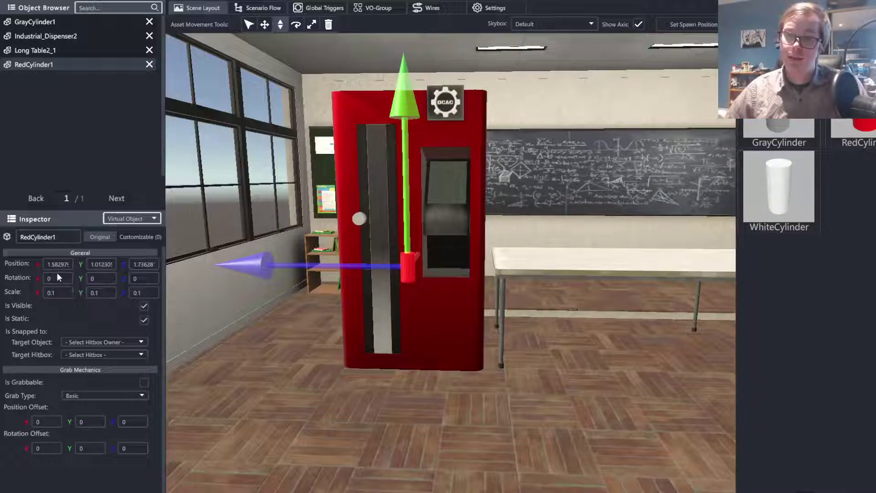
Set the red cylinder's X and Y rotation to 90 and match its X position to the gray cylinder's at 2.15
text(90)
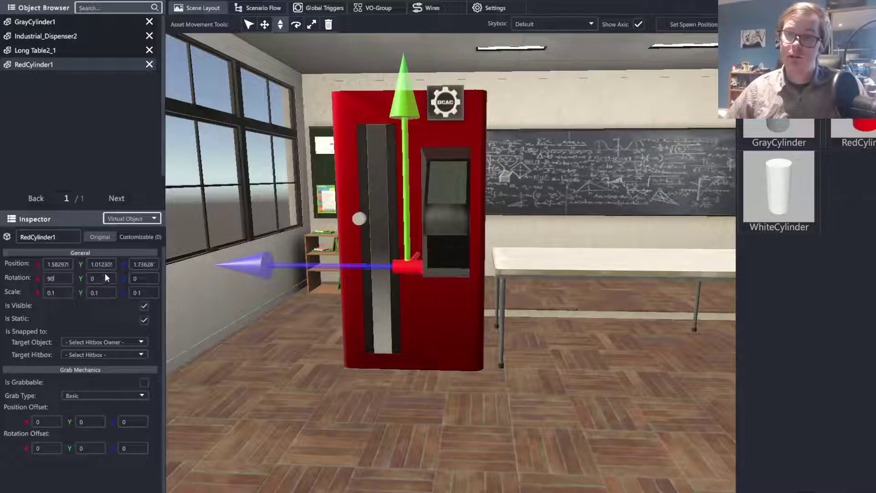
text(90)
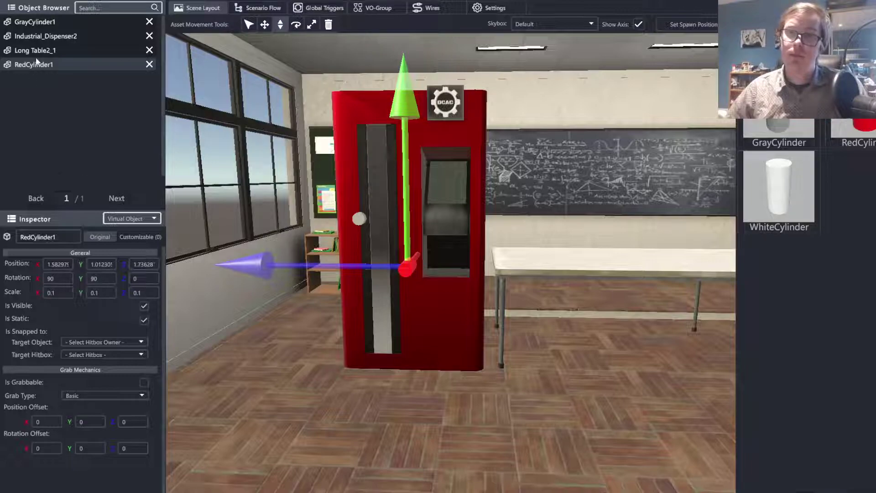
click(37, 22)
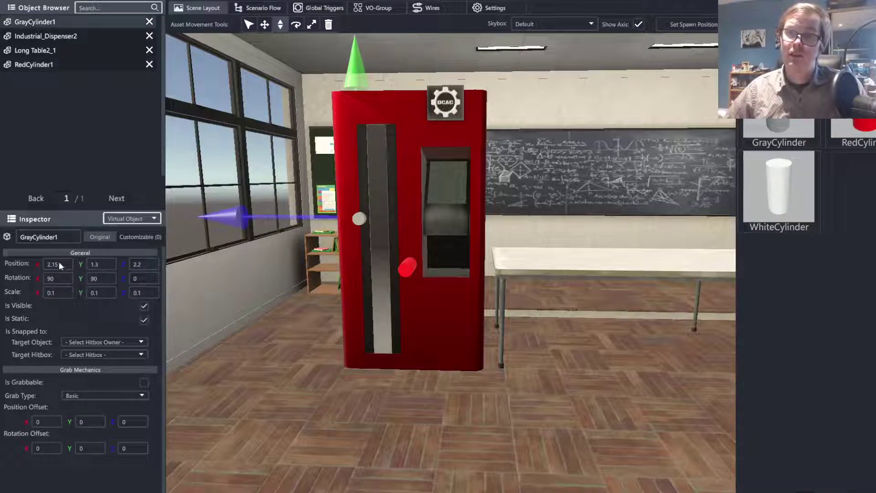
click(53, 64)
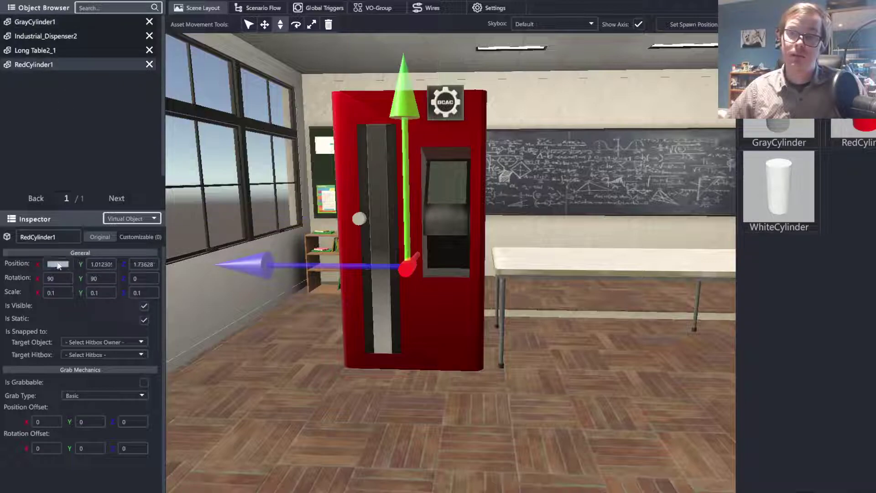
text(2.15)
key(Tab)
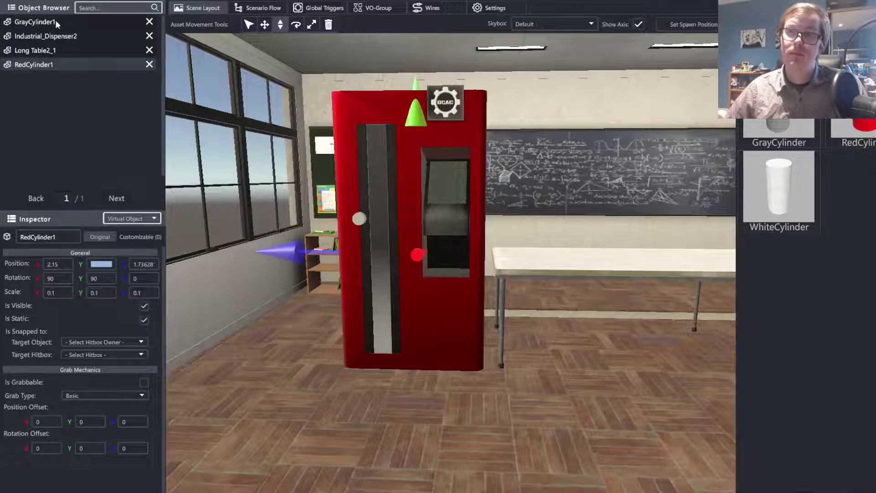
Set the red cylinder's Y position to 1.3, matching the gray cylinder's height, and its Z position to 2
click(56, 21)
click(29, 66)
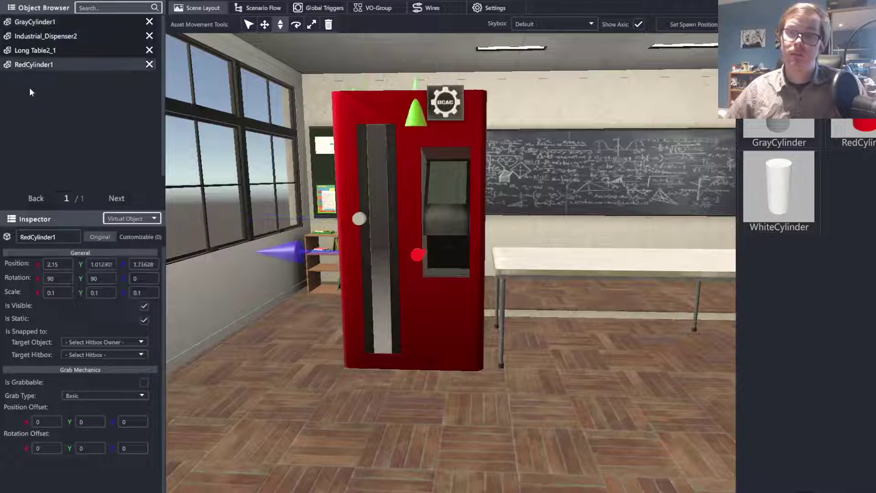
click(101, 264)
text(1.3)
click(148, 264)
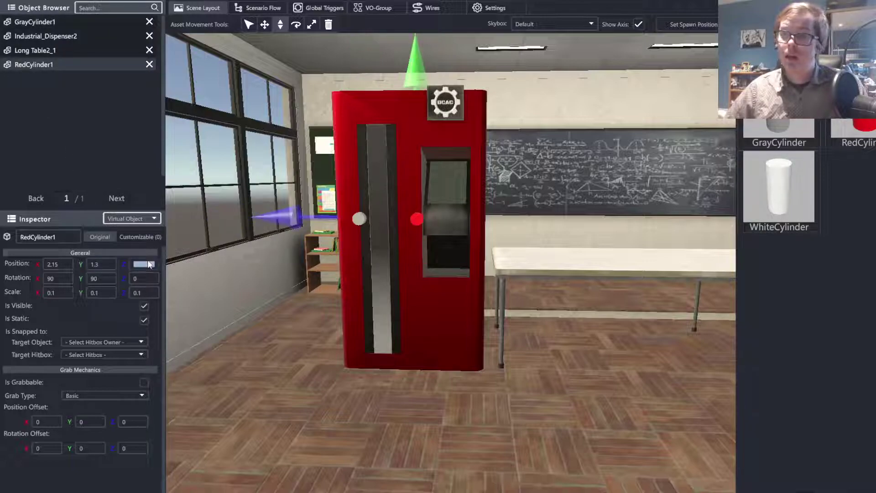
text(2)
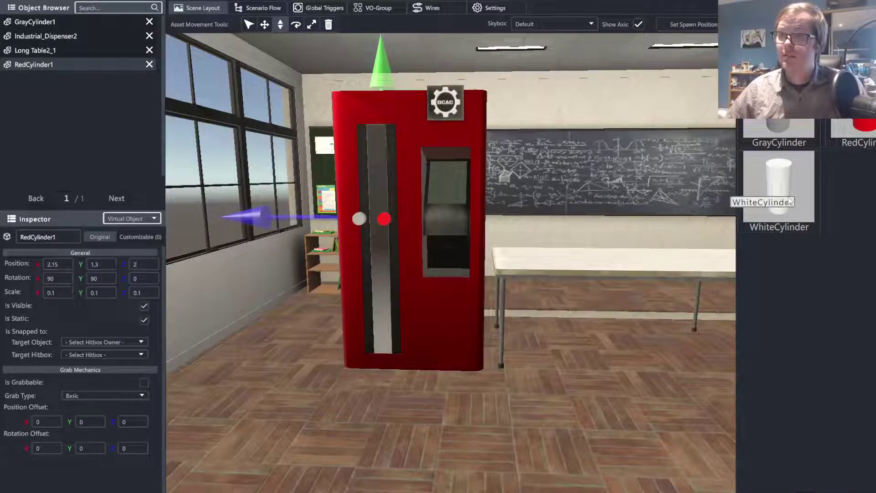
Place a WhiteCylinder in front of the dispenser and set its scale to 0.1 on all axes
drag(790, 201, 404, 390)
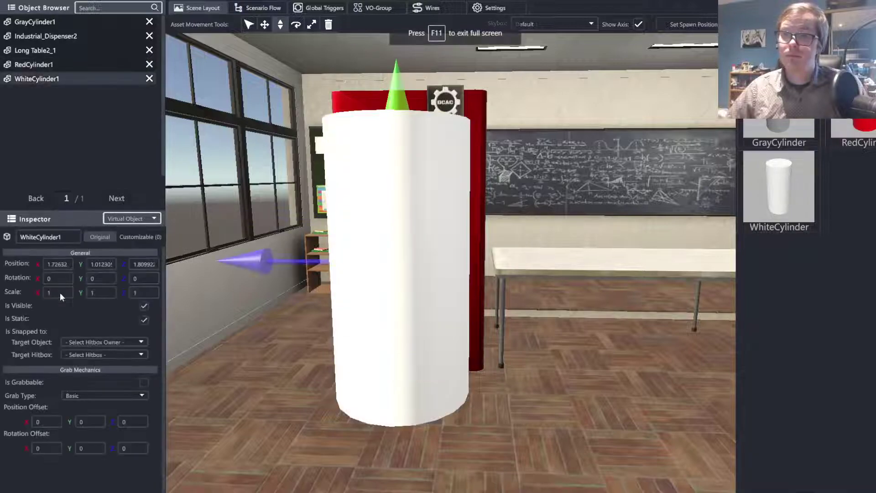
text(0.1)
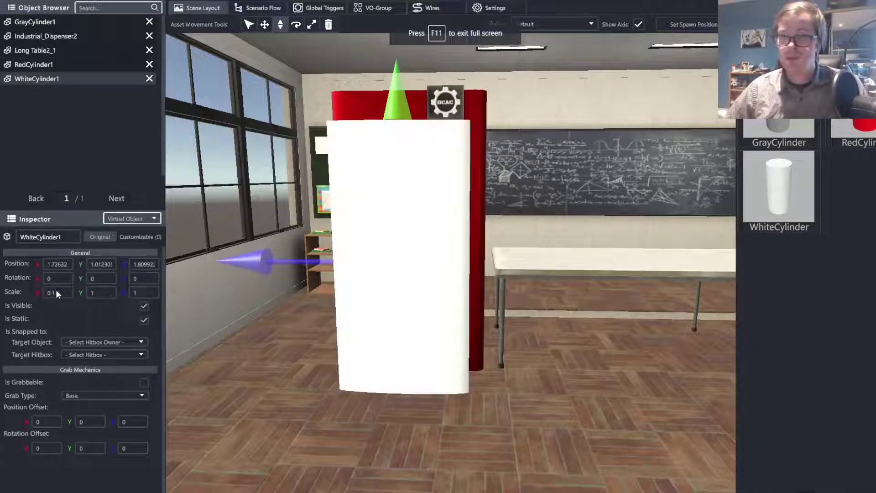
text(0.1)
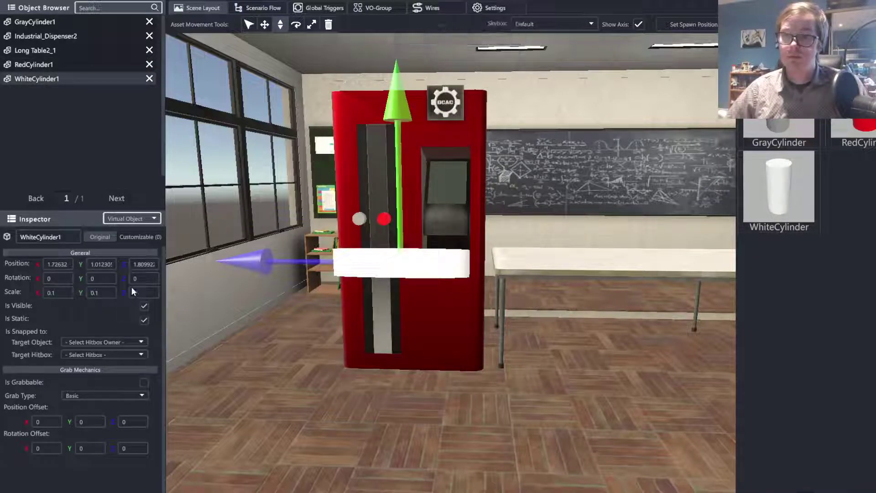
click(142, 292)
text(0.1)
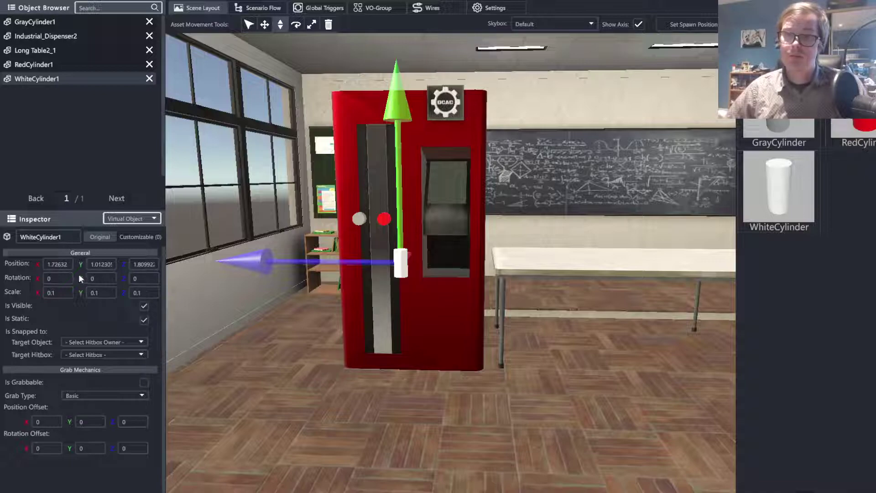
Set the white cylinder's Z position to 1.8 and its X and Y rotation to 90
click(141, 265)
text(1.8)
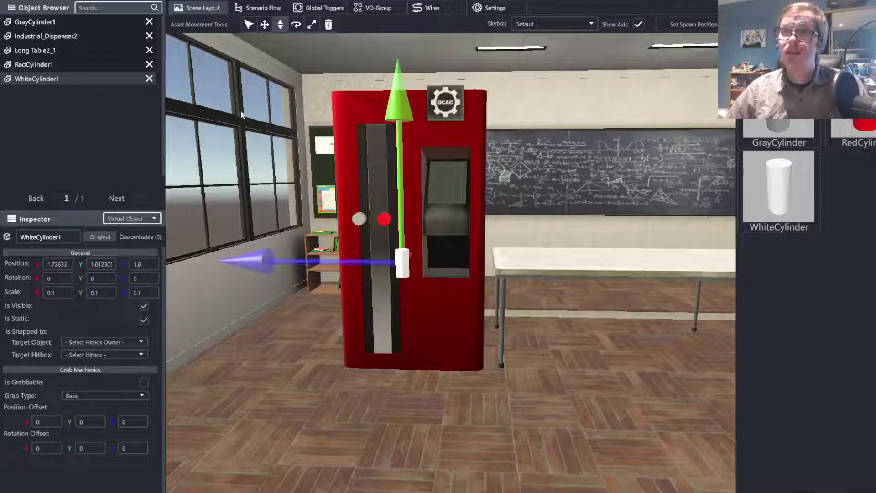
text(90)
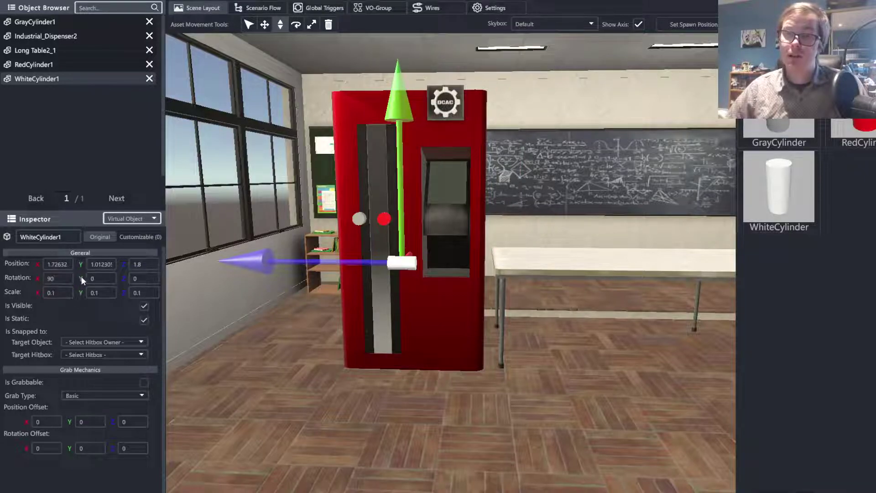
click(93, 278)
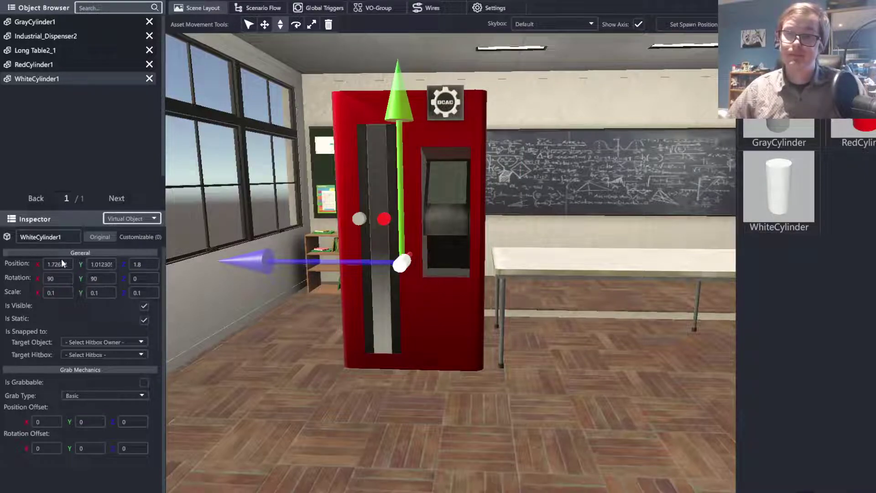
Set the white cylinder's X position to 2.13 and its Y position to 1.3, using the red cylinder's values as reference
click(36, 65)
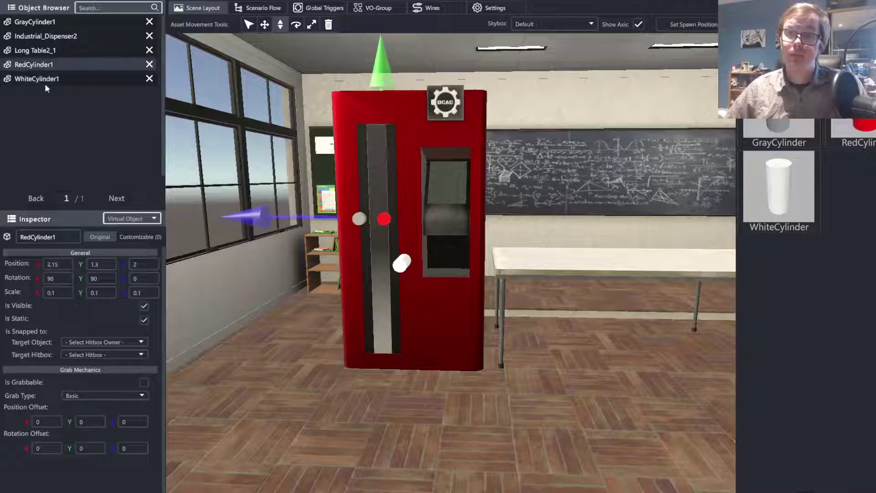
click(51, 78)
click(66, 263)
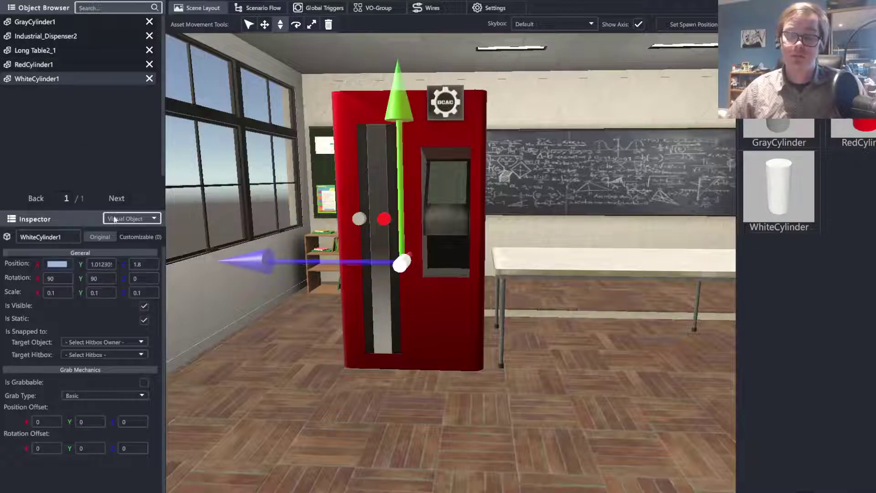
text(2.13)
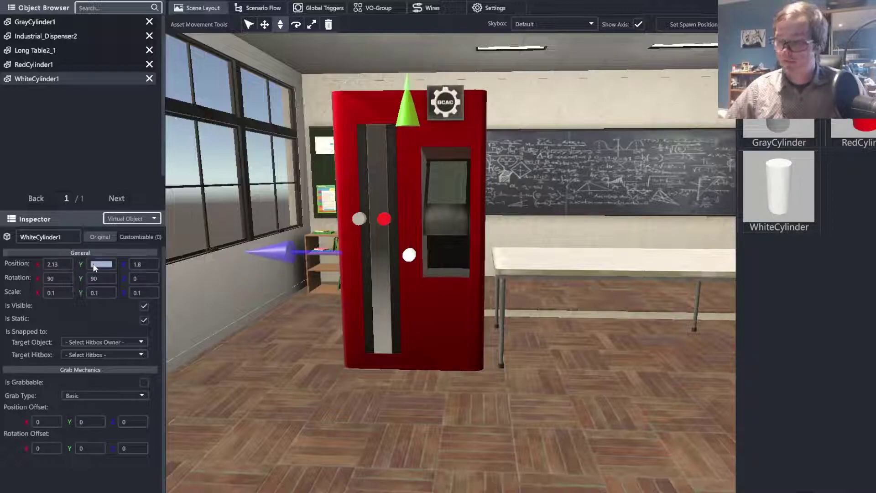
text(1.1)
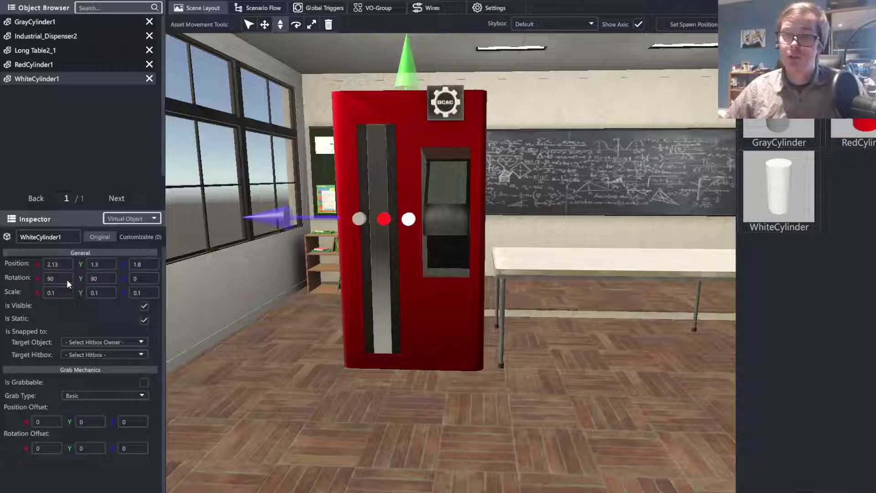
click(36, 67)
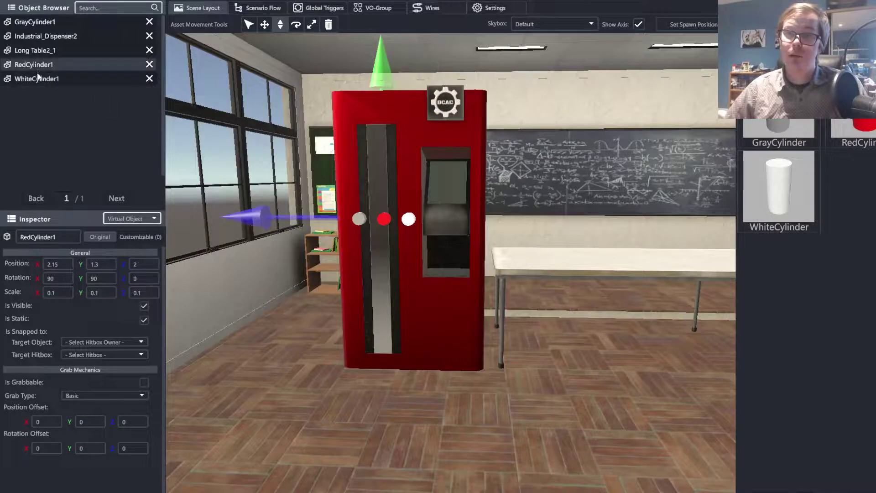
click(34, 79)
Examine the three cylinders on the dispenser's front up close and from the side facing the table
key(w)
right_drag(425, 271, 455, 260)
key(a)
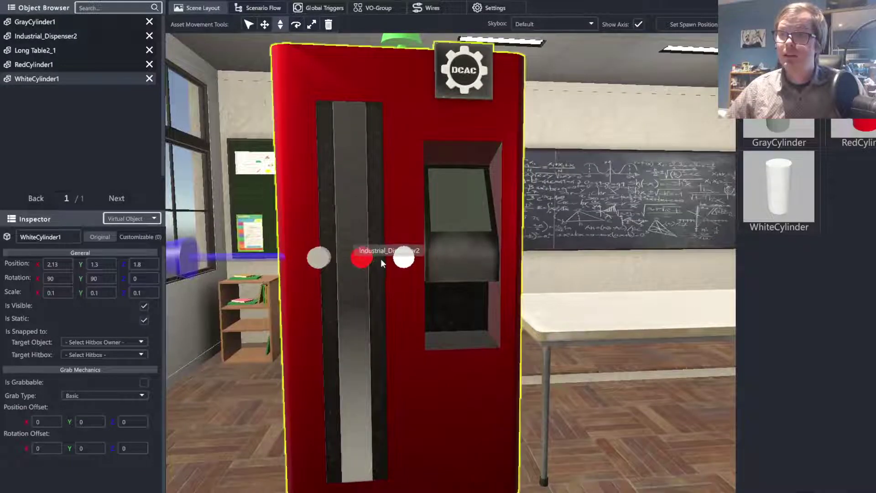
key(d)
right_drag(531, 254, 512, 259)
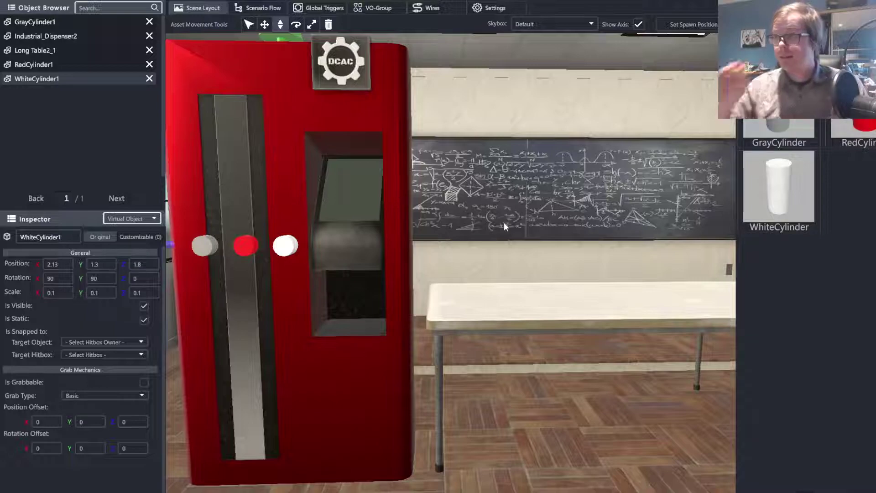
right_drag(542, 186, 456, 234)
key(d)
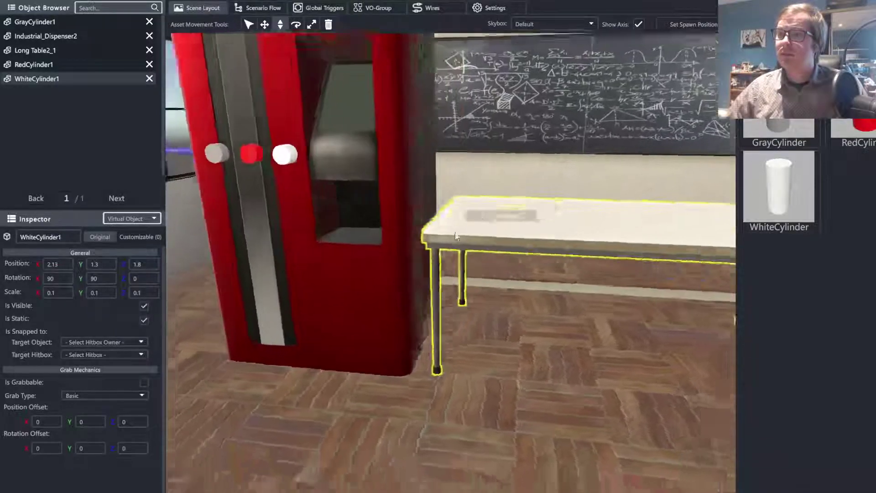
key(s)
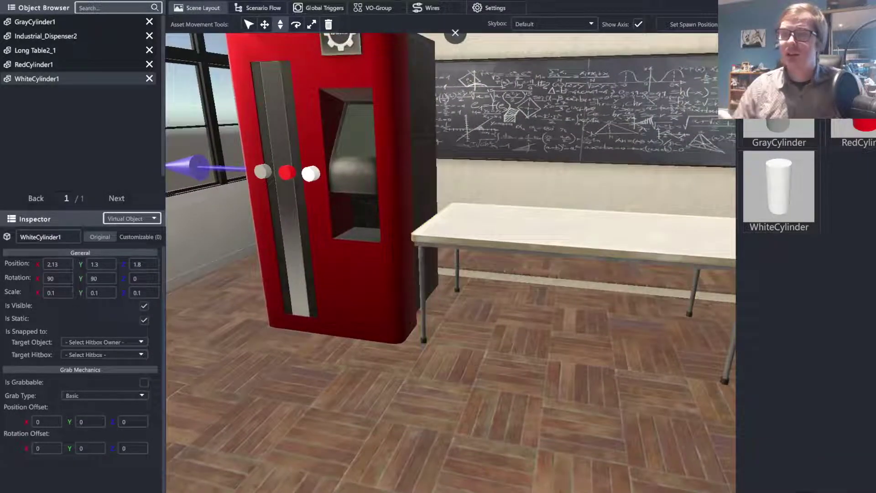
Clear the previous asset search and search the asset library for the MSphere models
click(835, 24)
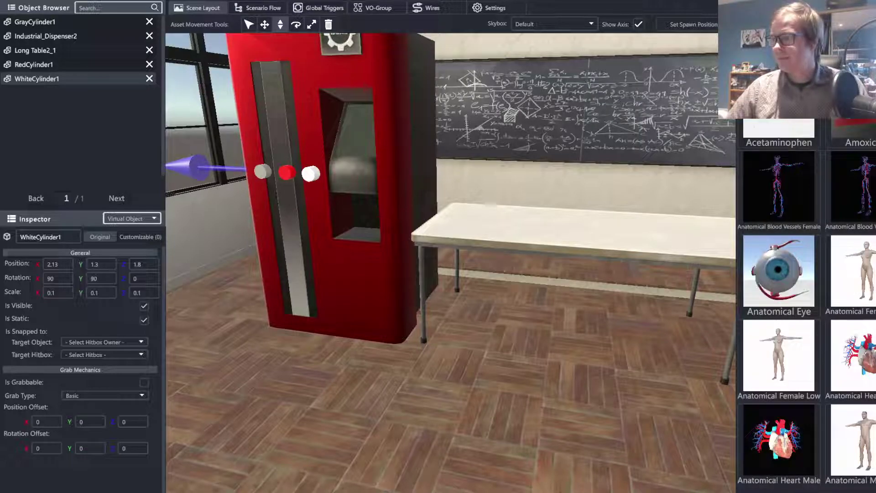
key(d)
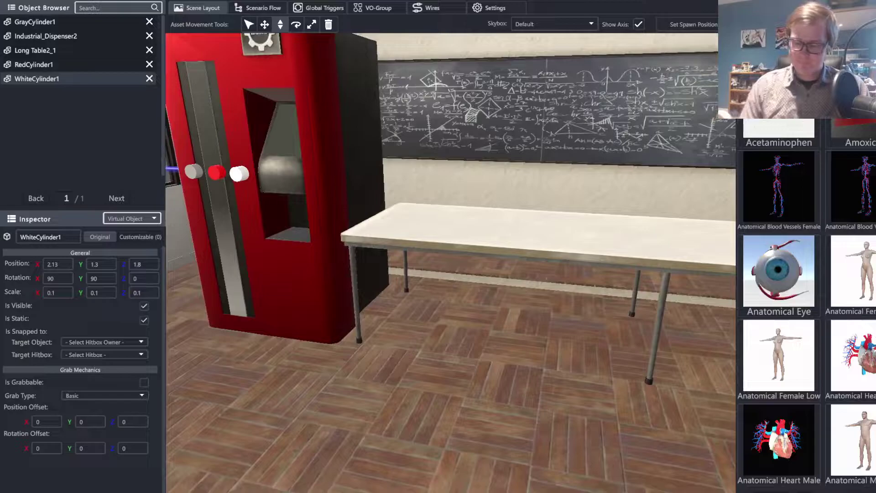
key(s)
click(790, 45)
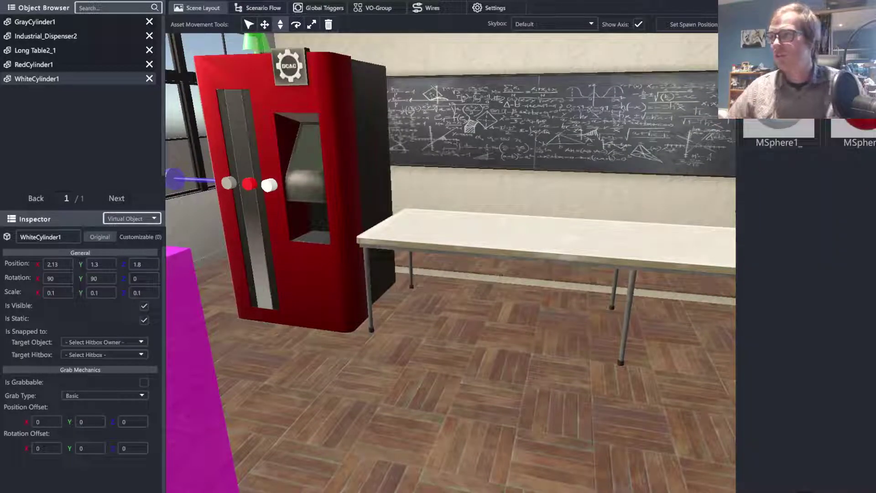
Place an MSphere1_ and an MSphere2_ side by side on the table's dispenser end, the latter at about X 2.9, Z 0.72
right_drag(476, 324, 491, 360)
key(a)
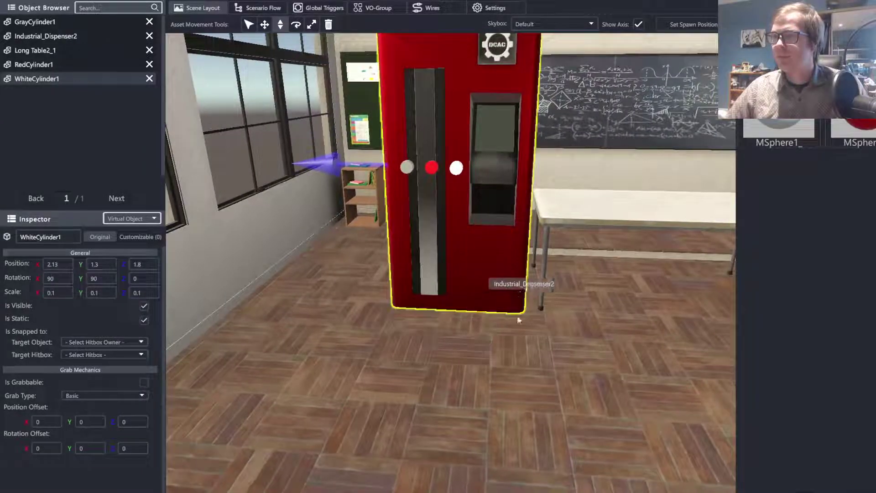
key(s)
key(w)
key(d)
right_drag(523, 328, 528, 367)
key(a)
key(s)
key(d)
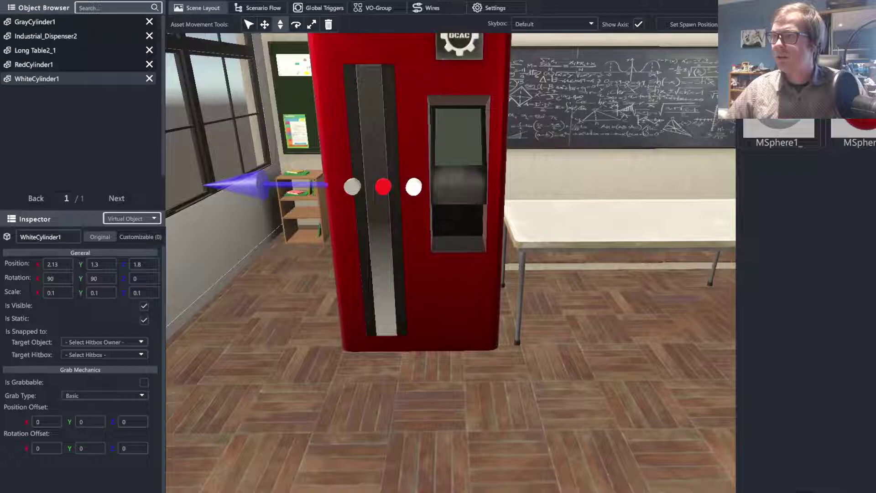
drag(778, 130, 544, 216)
click(547, 219)
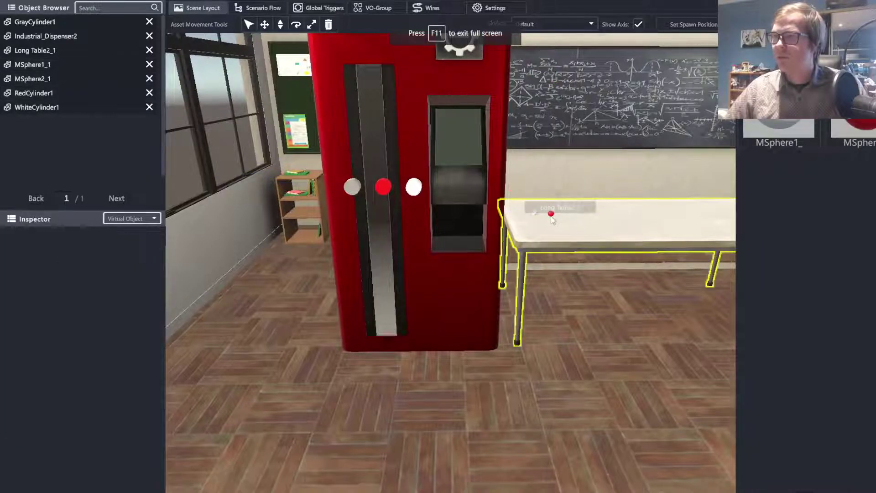
drag(551, 215, 548, 208)
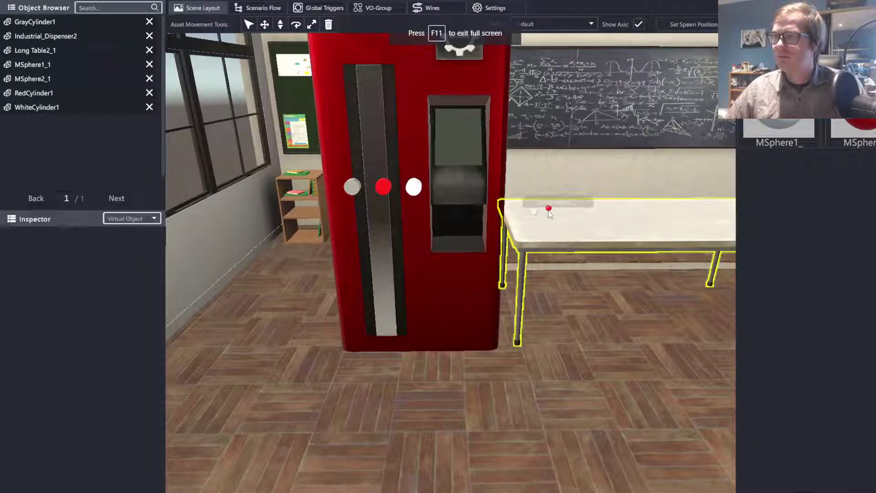
click(548, 208)
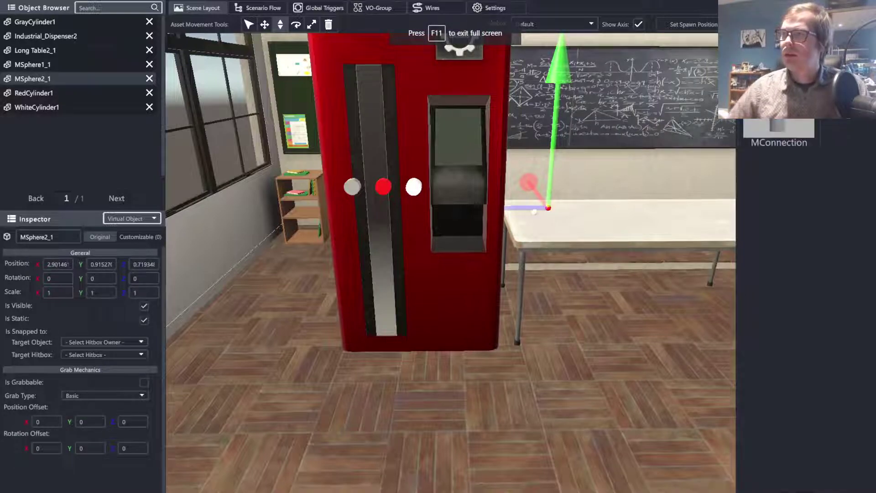
Place an MConnection rod on the table beside the red sphere, at about X 2.84, Y 0.94, Z 0.61, and inspect the three parts
drag(779, 128, 565, 212)
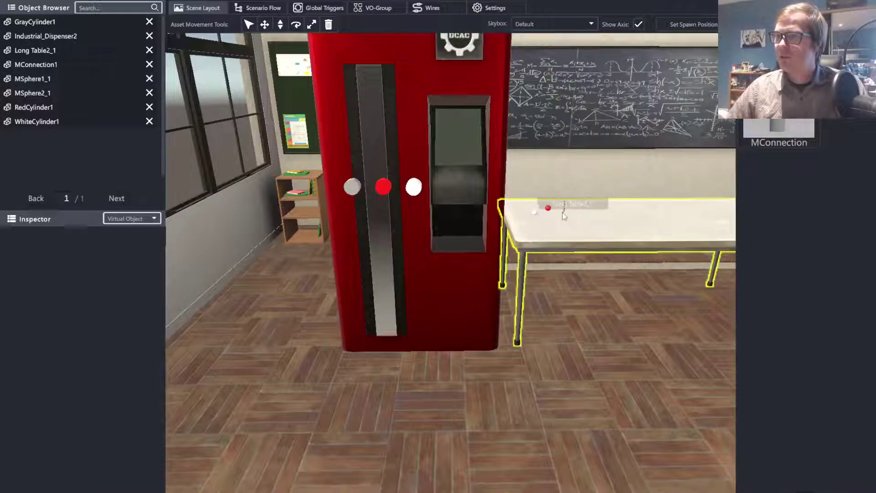
click(562, 212)
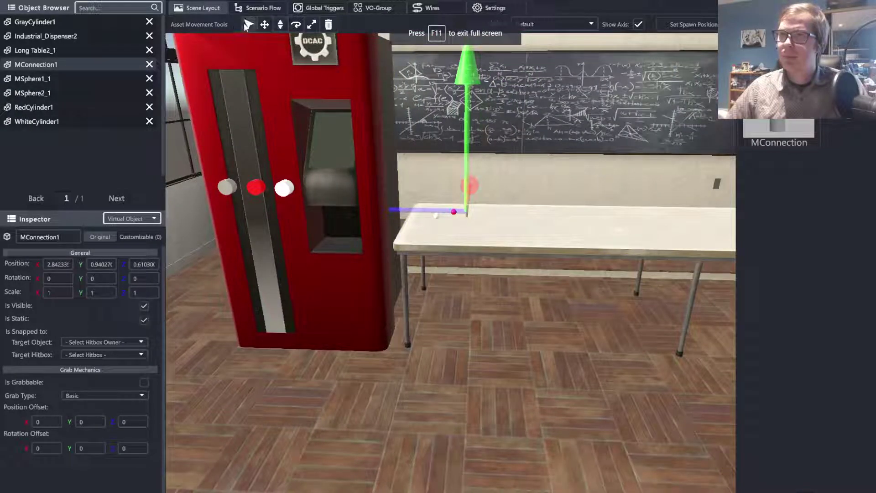
click(483, 361)
right_drag(484, 361, 489, 325)
scroll(490, 325, up, 4)
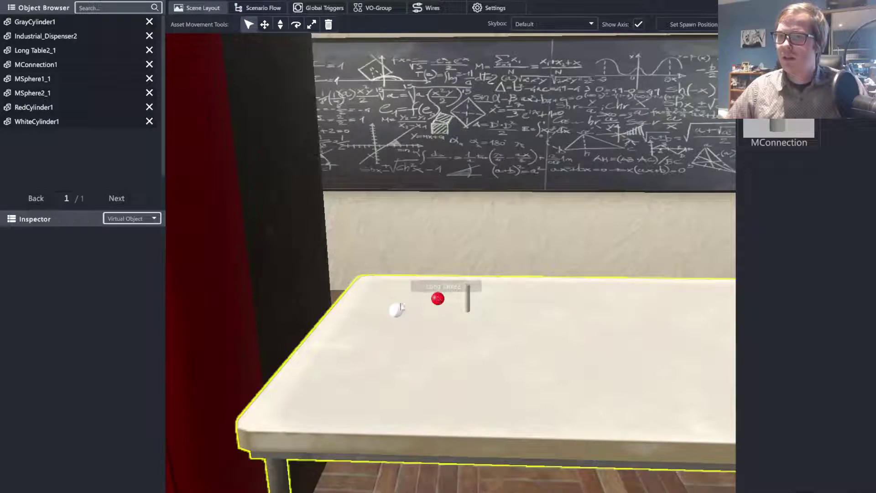
scroll(401, 307, down, 5)
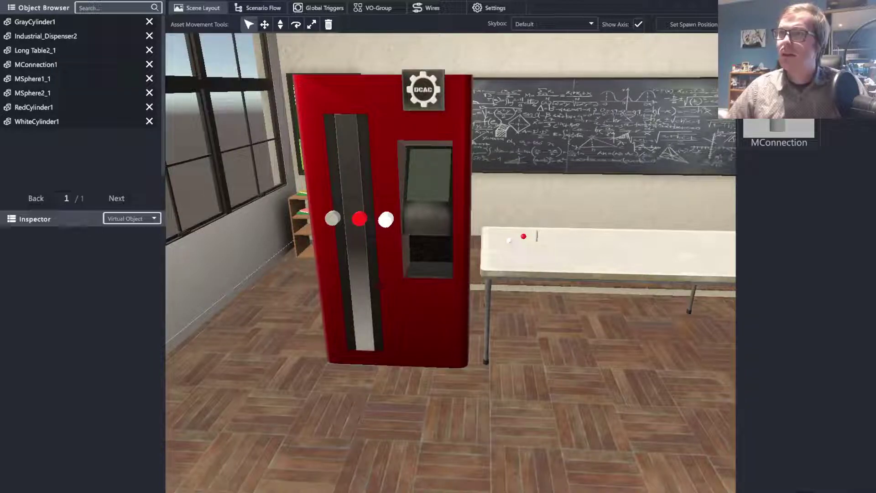
Save the simulation without making it public and launch it in play mode
key(ctrl+s)
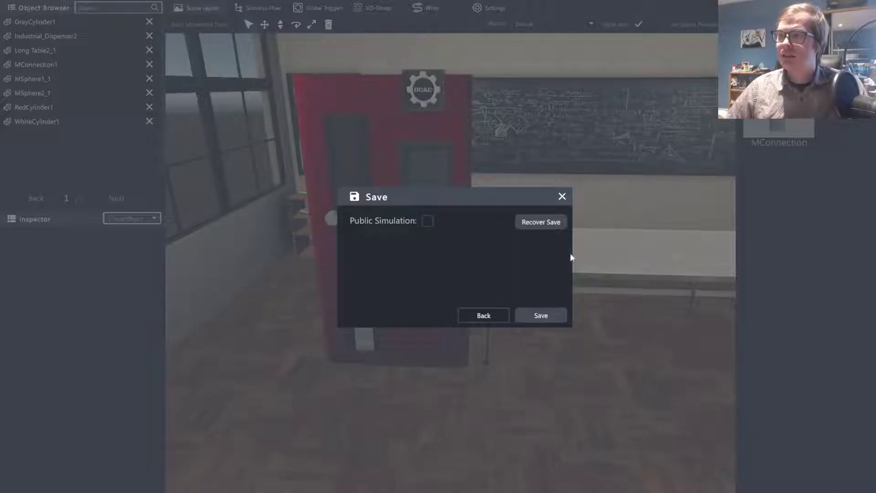
click(552, 316)
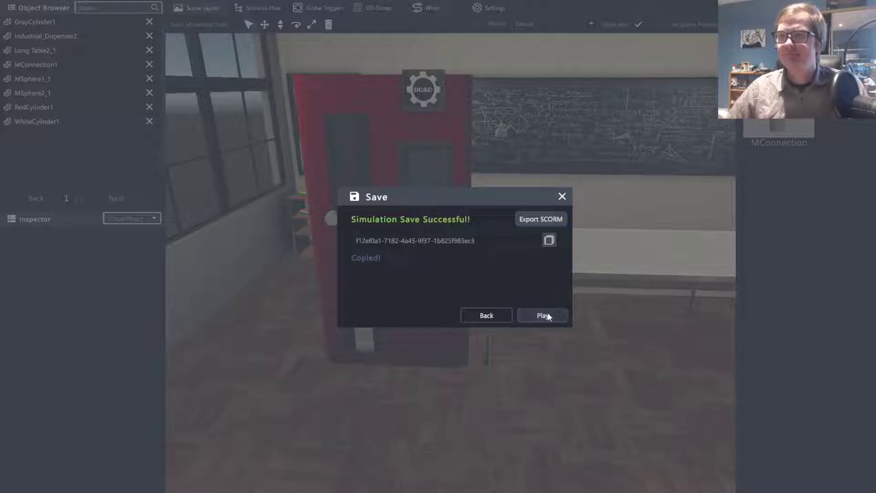
click(543, 315)
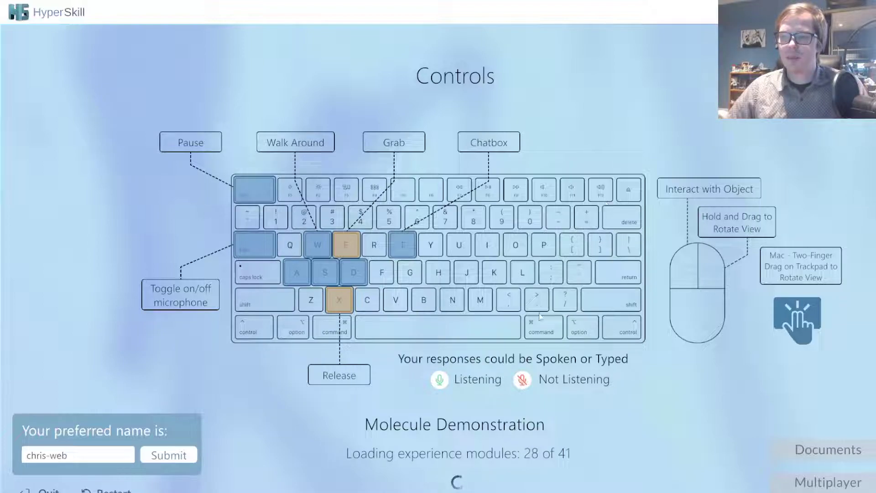
Start the Molecule Demonstration in full screen, look over the dispenser and table, and quit back to the editor
click(424, 487)
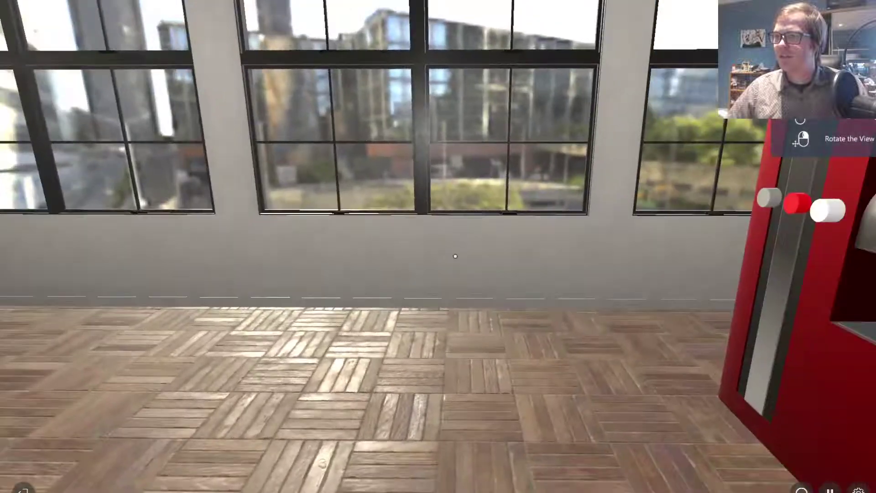
key(F11)
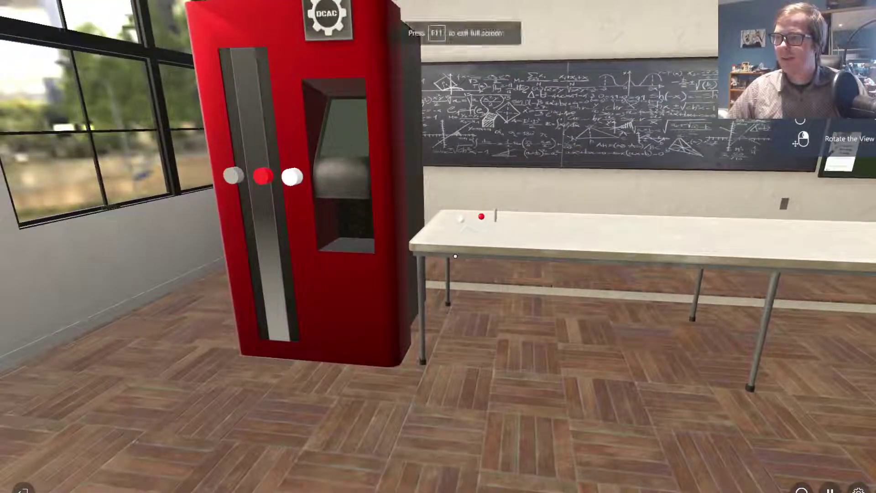
click(23, 489)
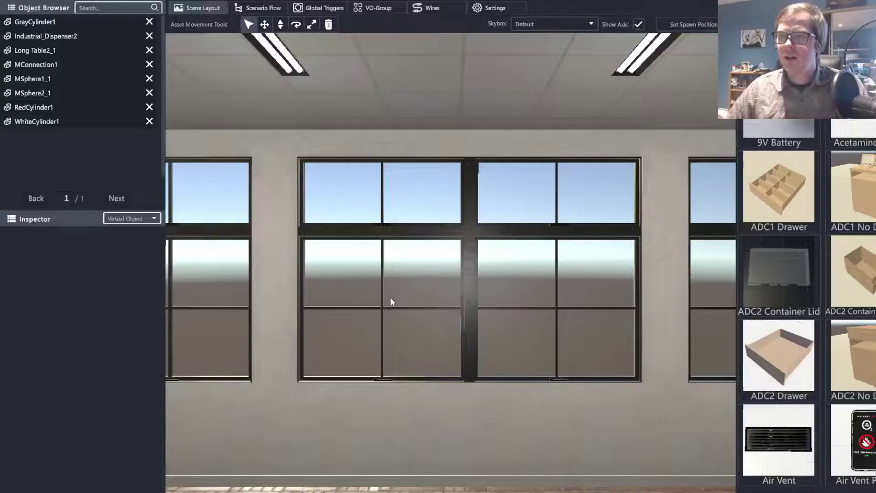
Bring the dispenser, its three cylinders and the table back into view in the scene layout
right_drag(349, 322, 508, 355)
key(a)
right_drag(389, 393, 547, 437)
right_drag(411, 416, 466, 440)
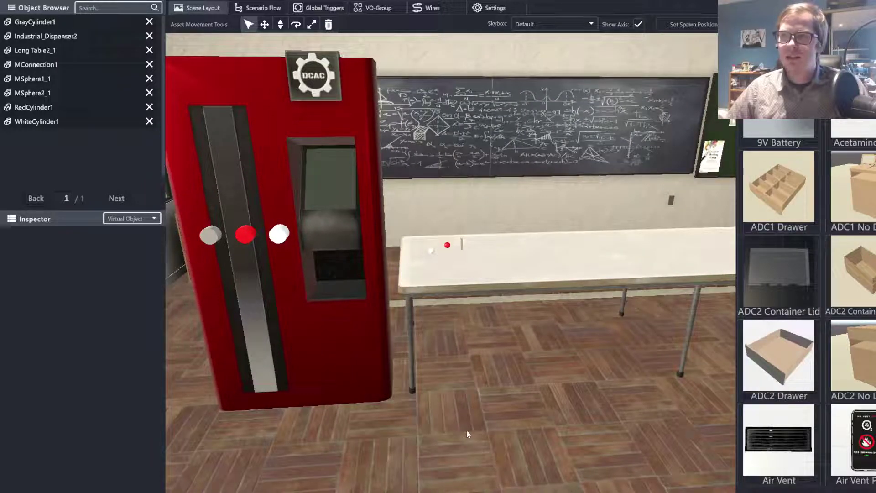
right_drag(467, 429, 413, 406)
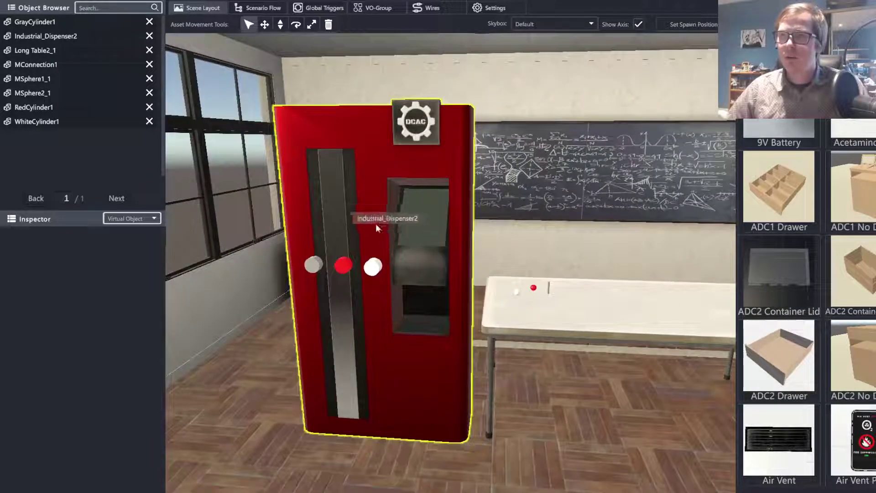